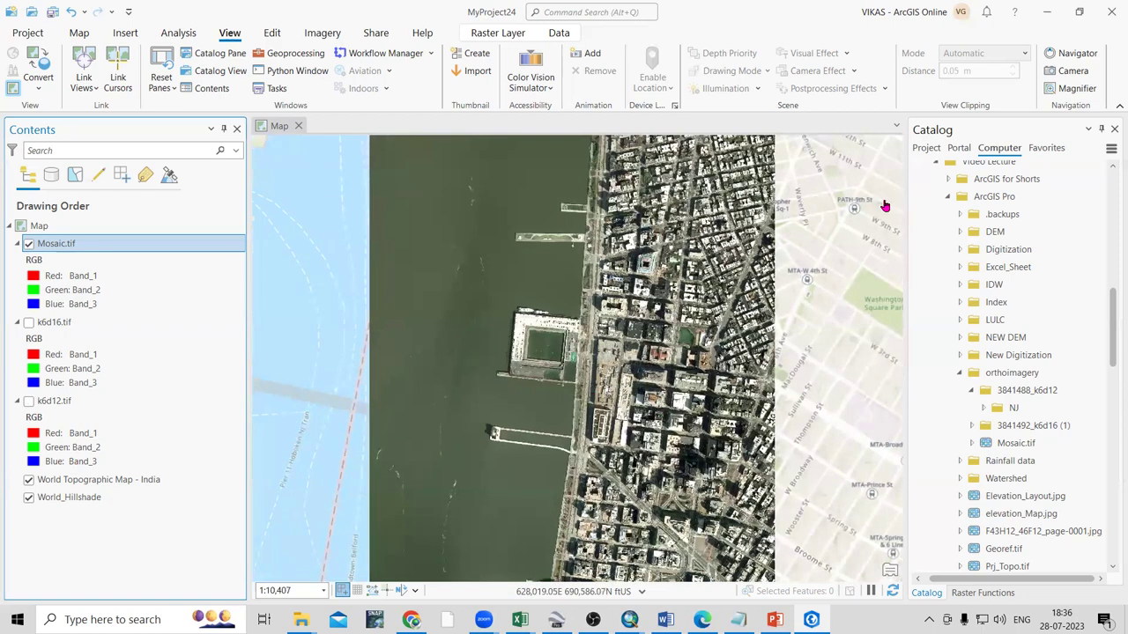
- Hide Mosaic.tif and display the k6d16.tif and k6d12.tif tiles over the basemap
left_click(28, 244)
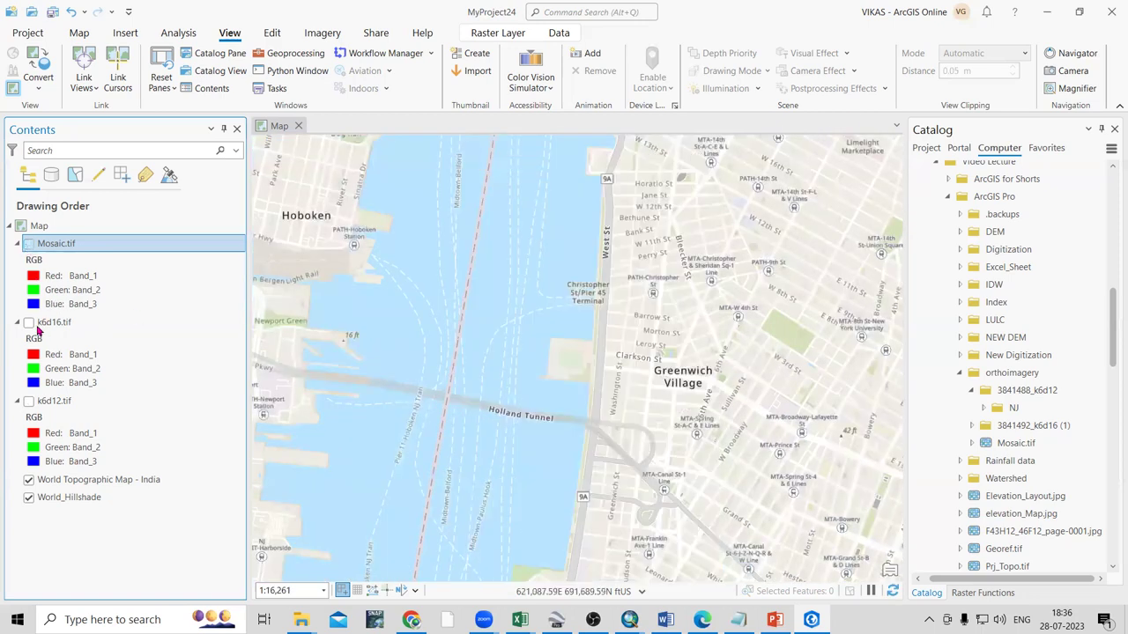
left_click(28, 322)
left_click(28, 402)
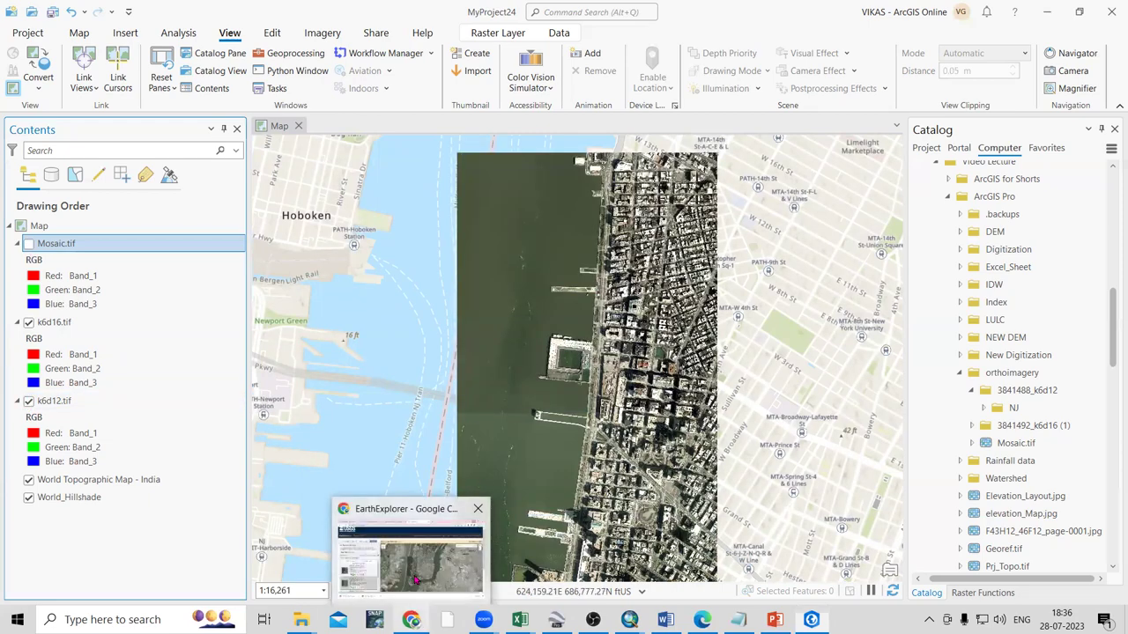
left_click(404, 551)
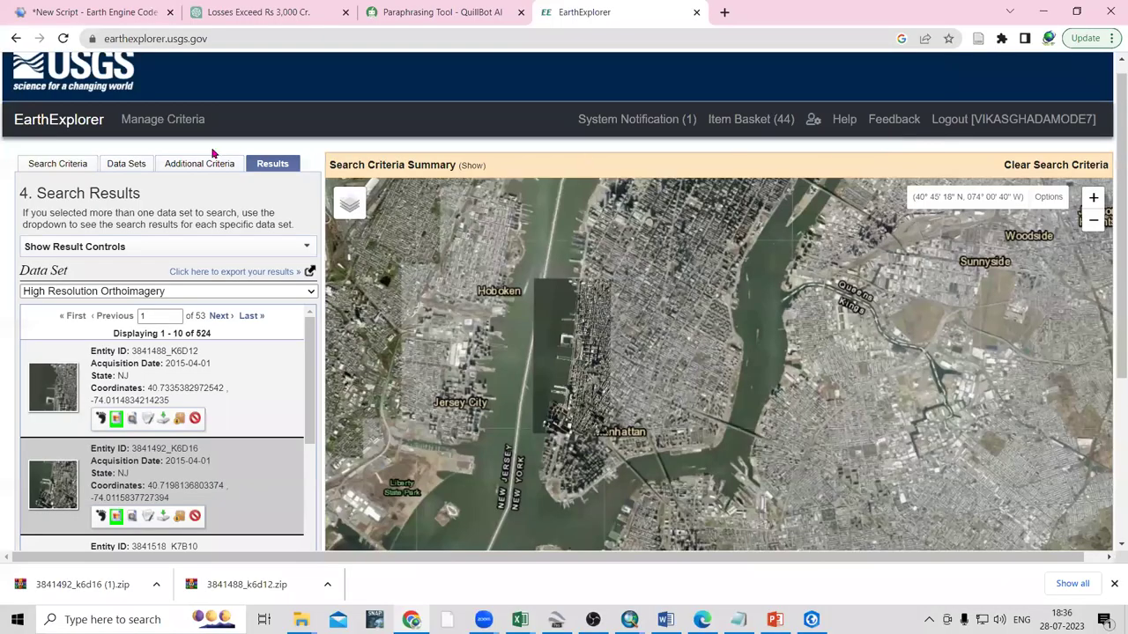
- Search Address/Place for 'new york' to list New York, NY, USA at 40.7128, -74.0060
left_click(62, 172)
scroll(161, 340, "down", 1)
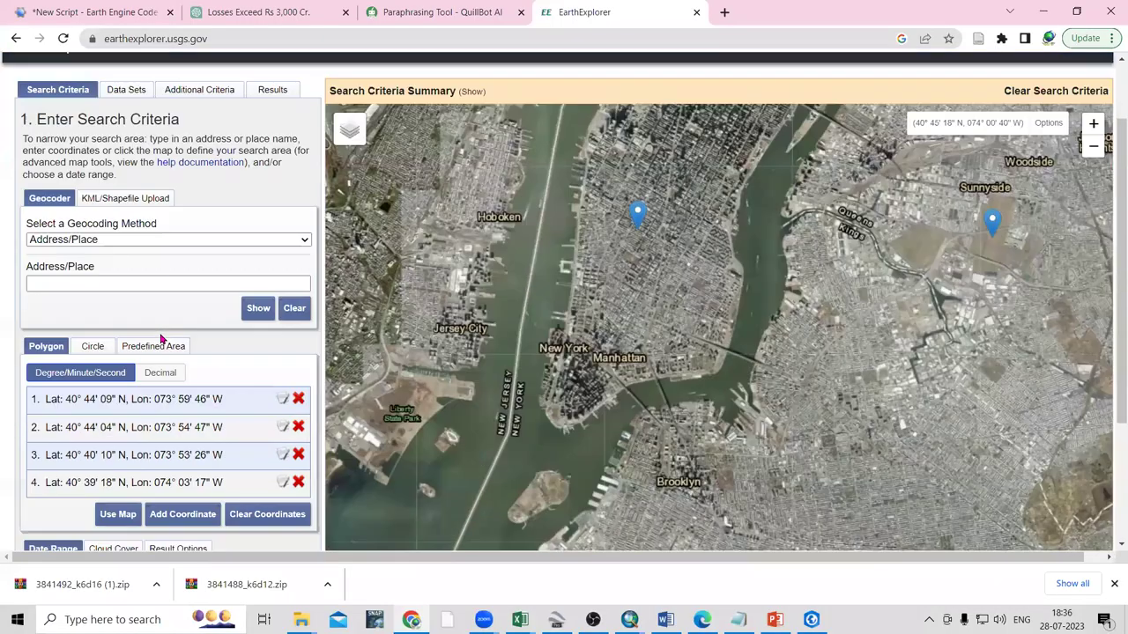
scroll(146, 385, "down", 2)
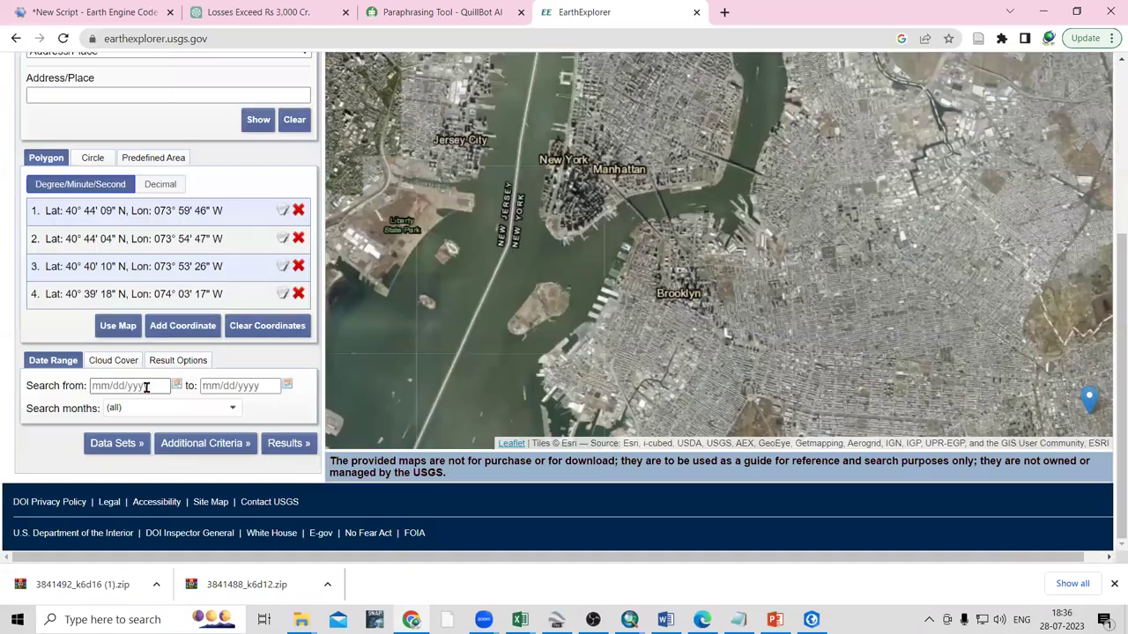
scroll(41, 228, "up", 2)
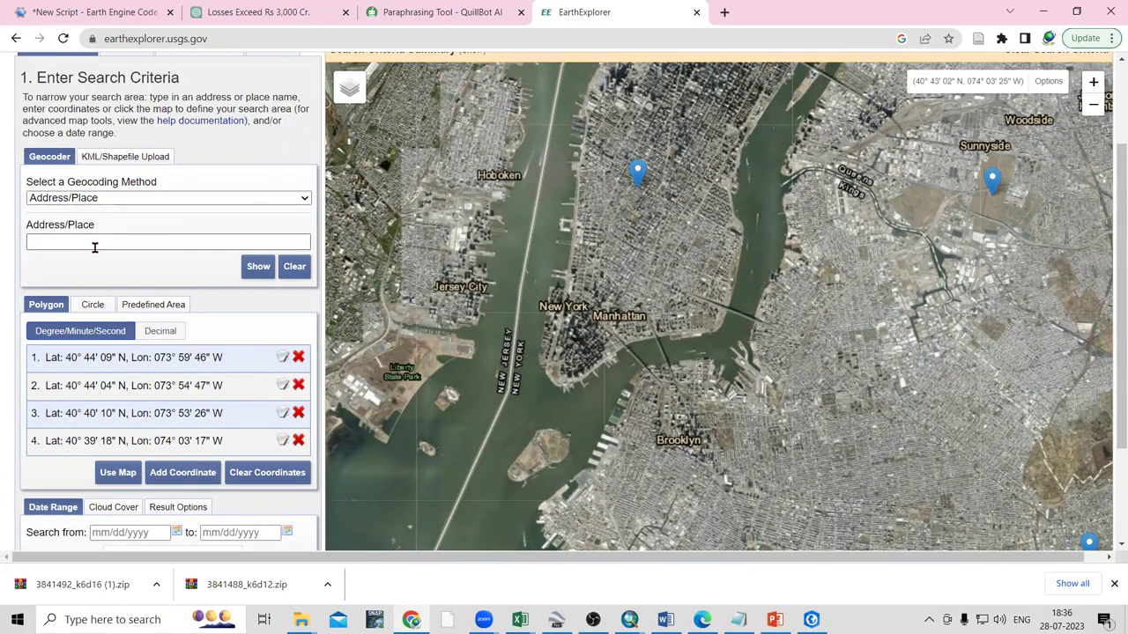
scroll(76, 245, "up", 1)
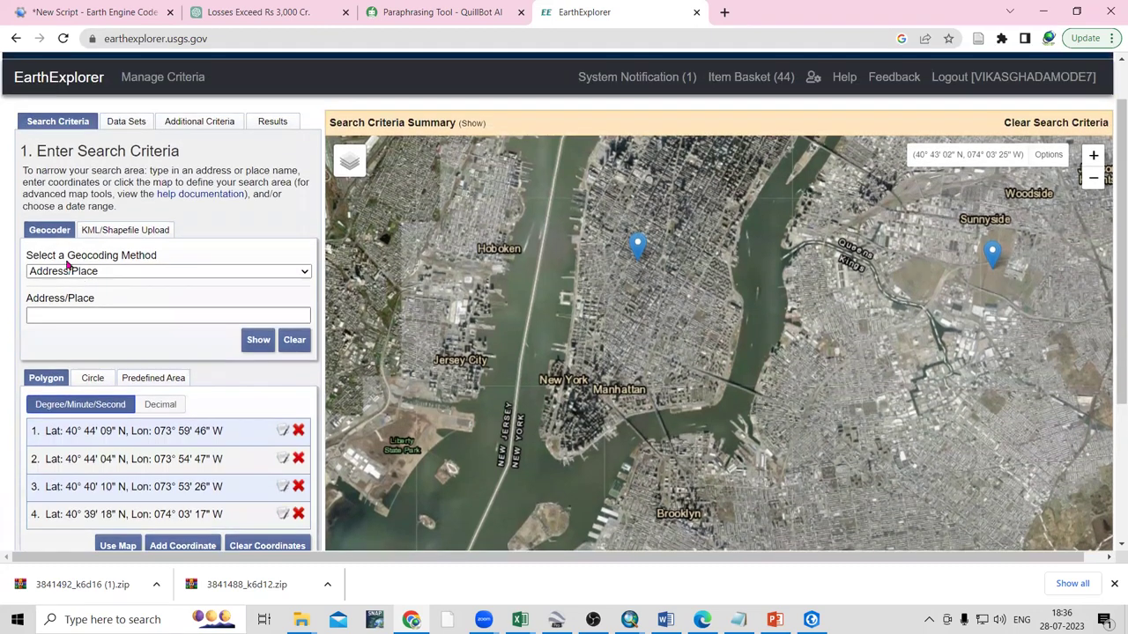
left_click(118, 313)
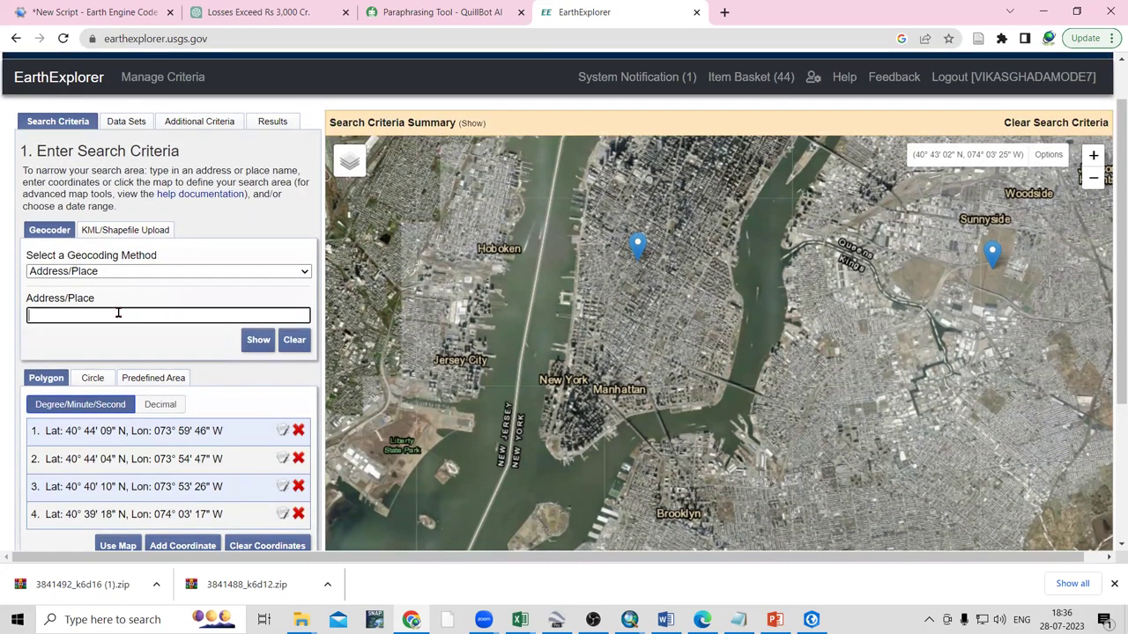
type("new york")
left_click(258, 340)
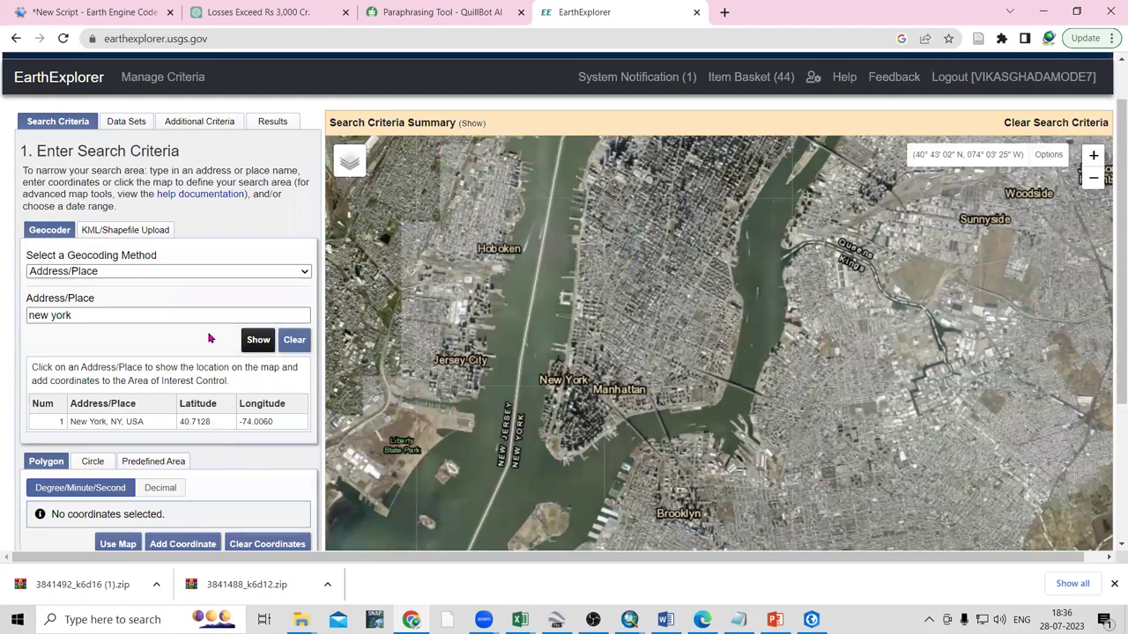
- Outline Lower Manhattan with a four-point polygon starting from the New York location
left_click(101, 429)
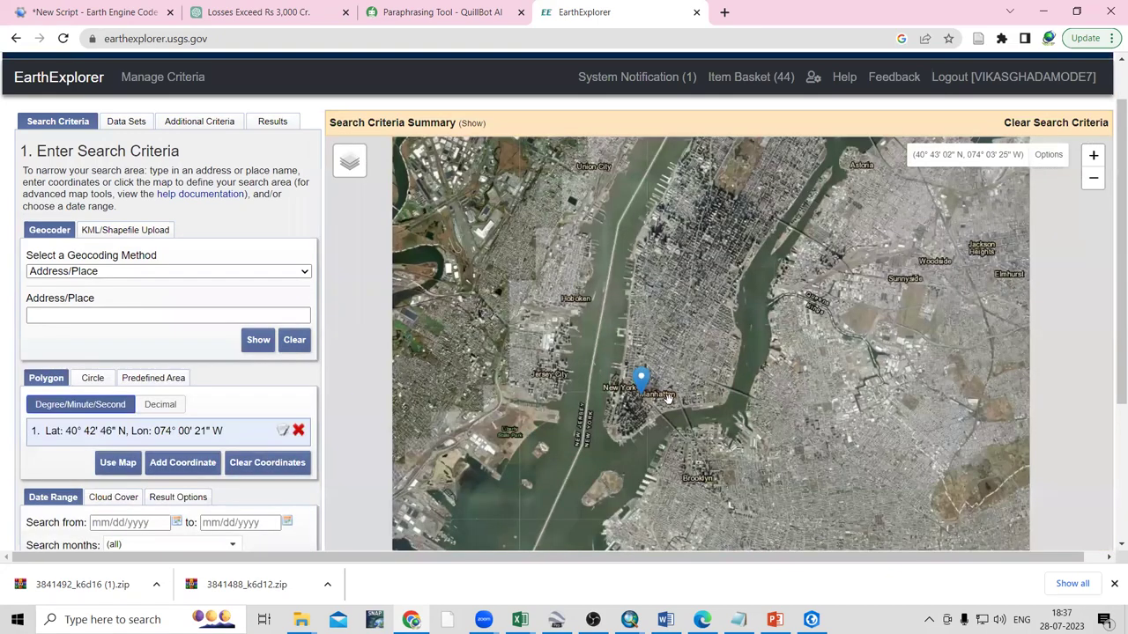
scroll(722, 402, "up", 2)
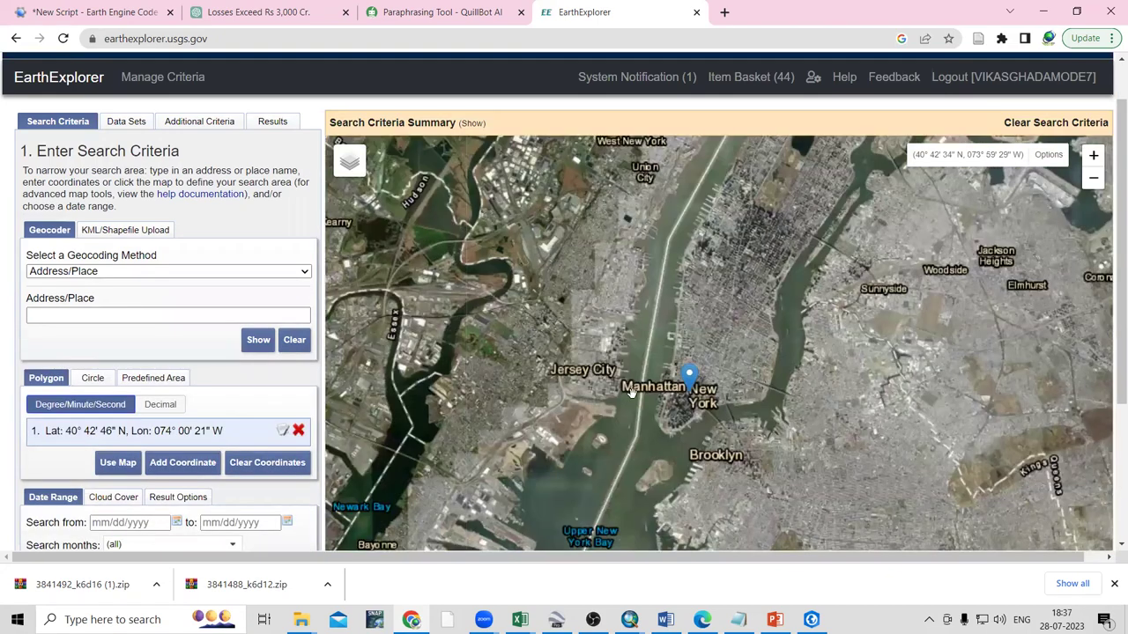
scroll(669, 381, "up", 1)
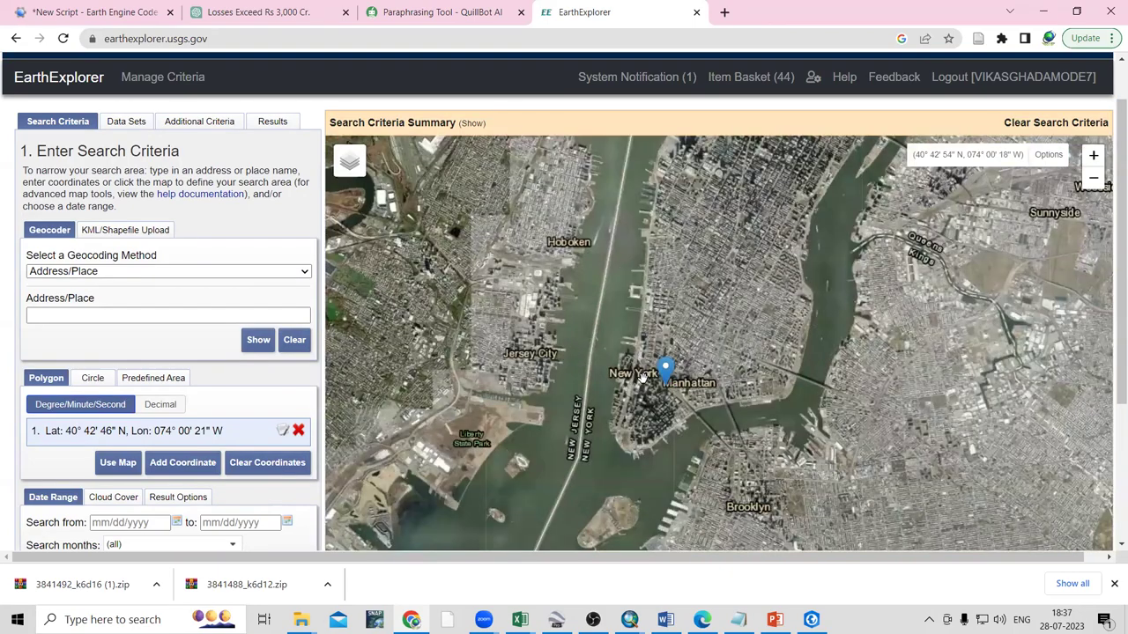
scroll(775, 322, "up", 2)
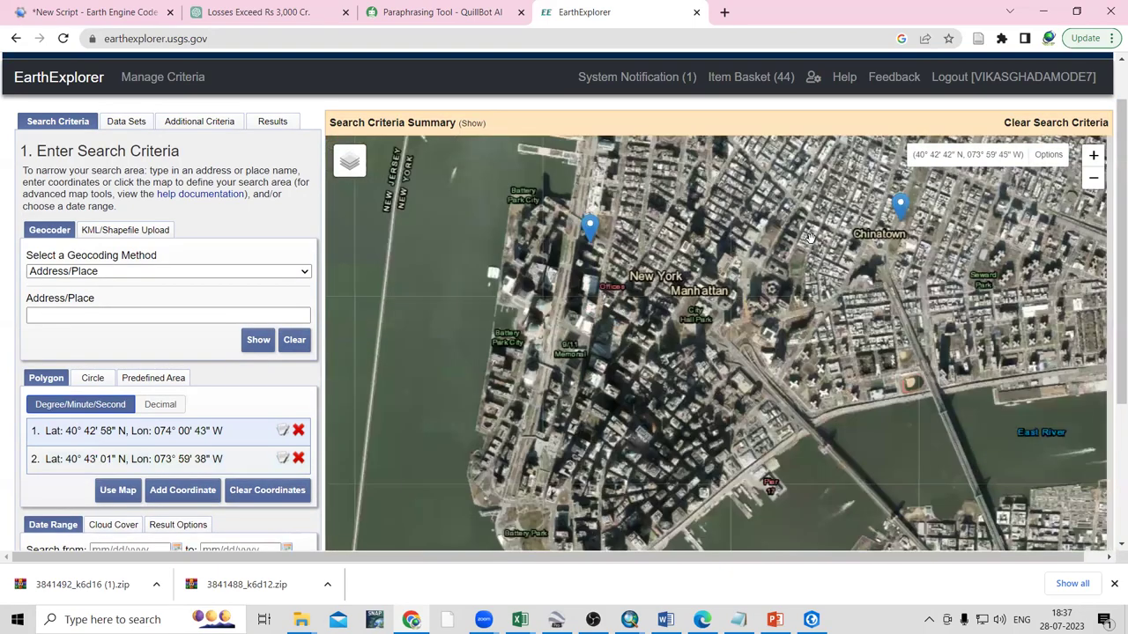
left_click_drag(934, 302, 900, 218)
left_click(859, 453)
left_click(487, 500)
scroll(185, 400, "down", 2)
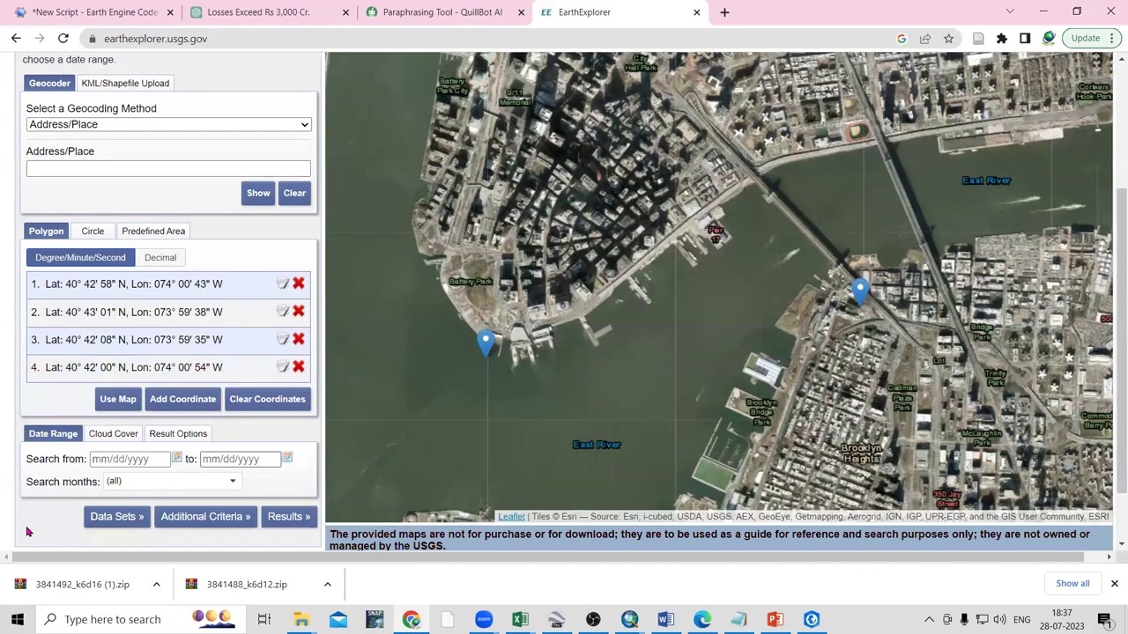
- Search the High Resolution Orthoimagery data set and list its 62 results
left_click(116, 517)
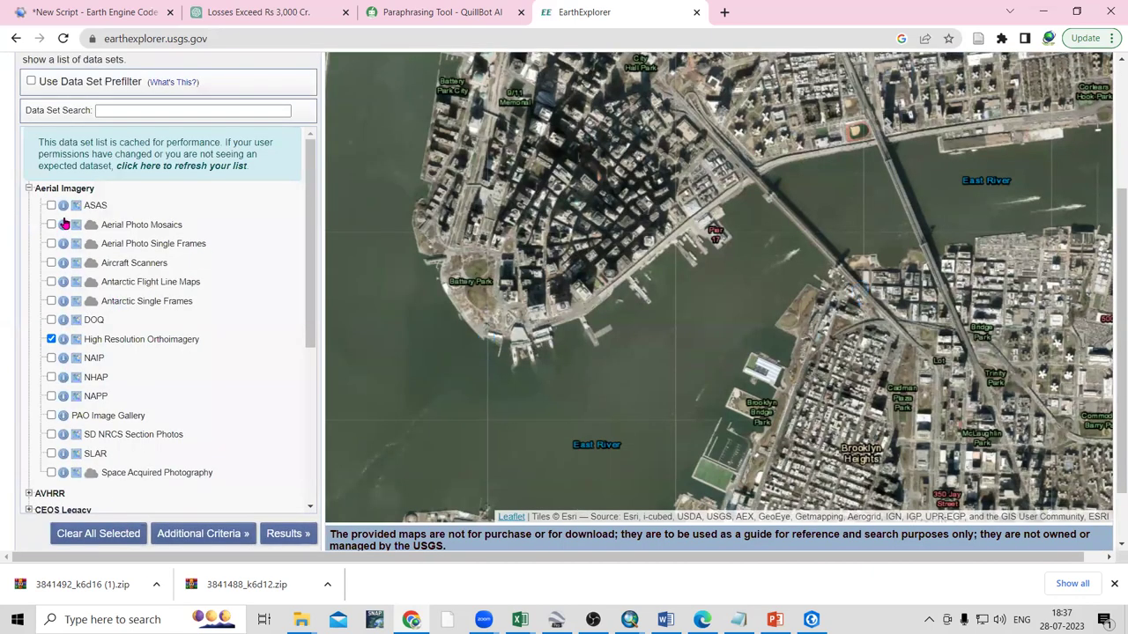
left_click(51, 190)
left_click(52, 189)
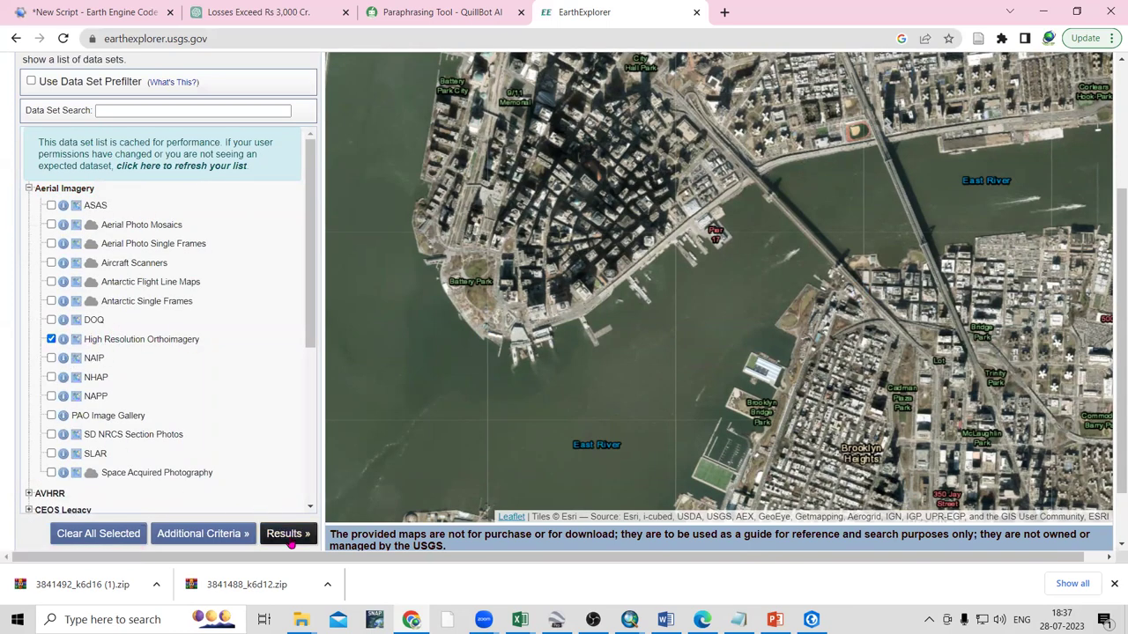
left_click(289, 533)
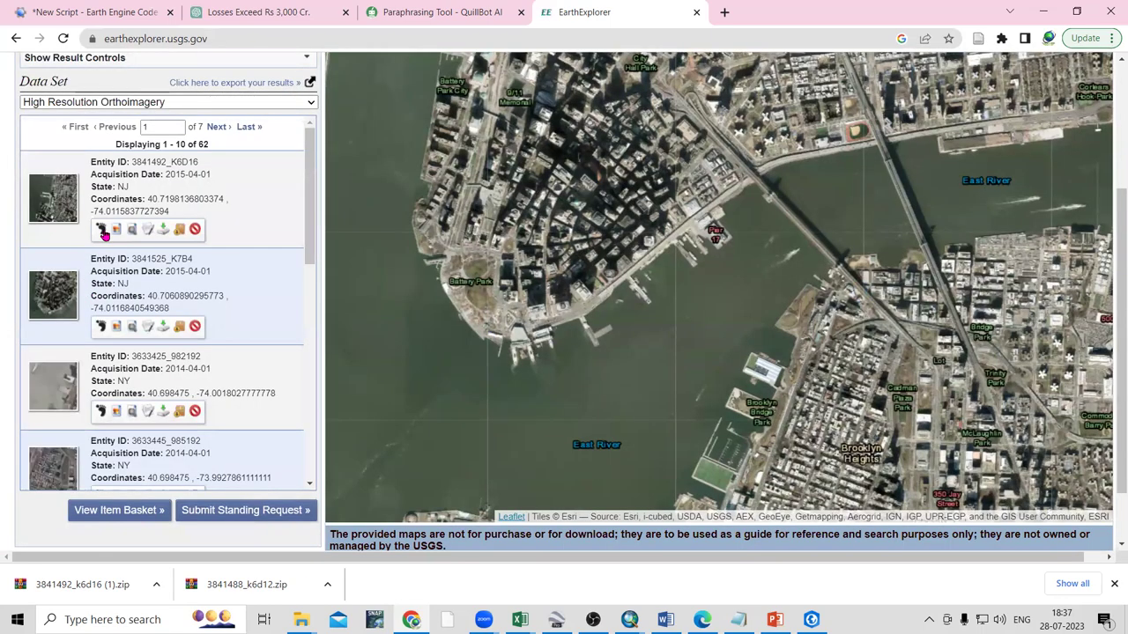
left_click(102, 230)
- Overlay the 3841492_K6D16 browse image on Lower Manhattan and check its download options
left_click(116, 229)
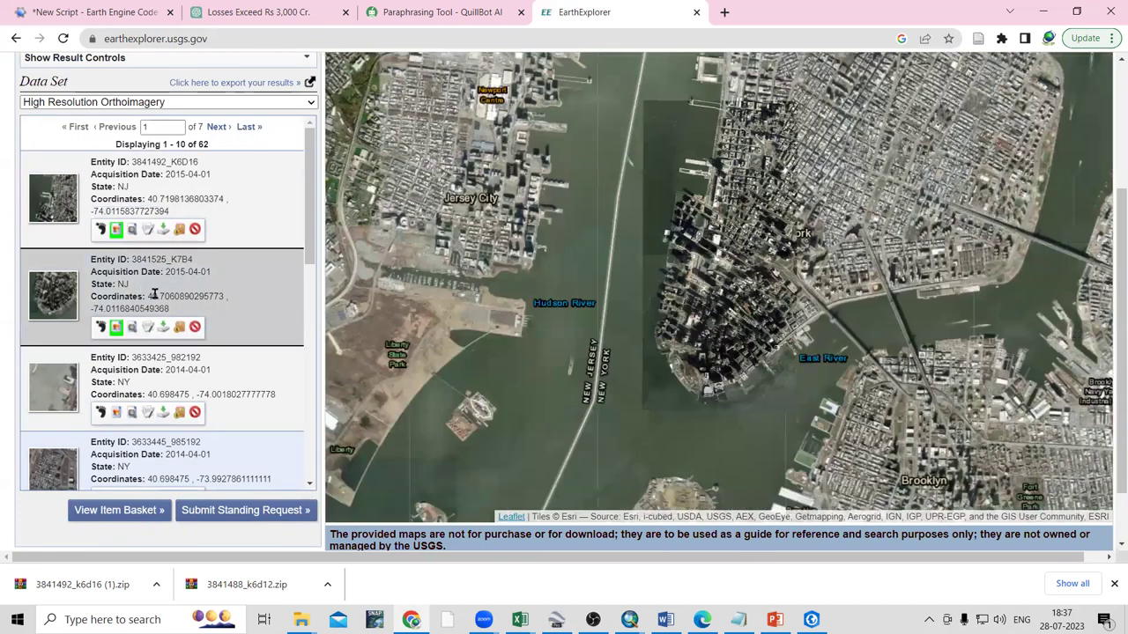
left_click(163, 230)
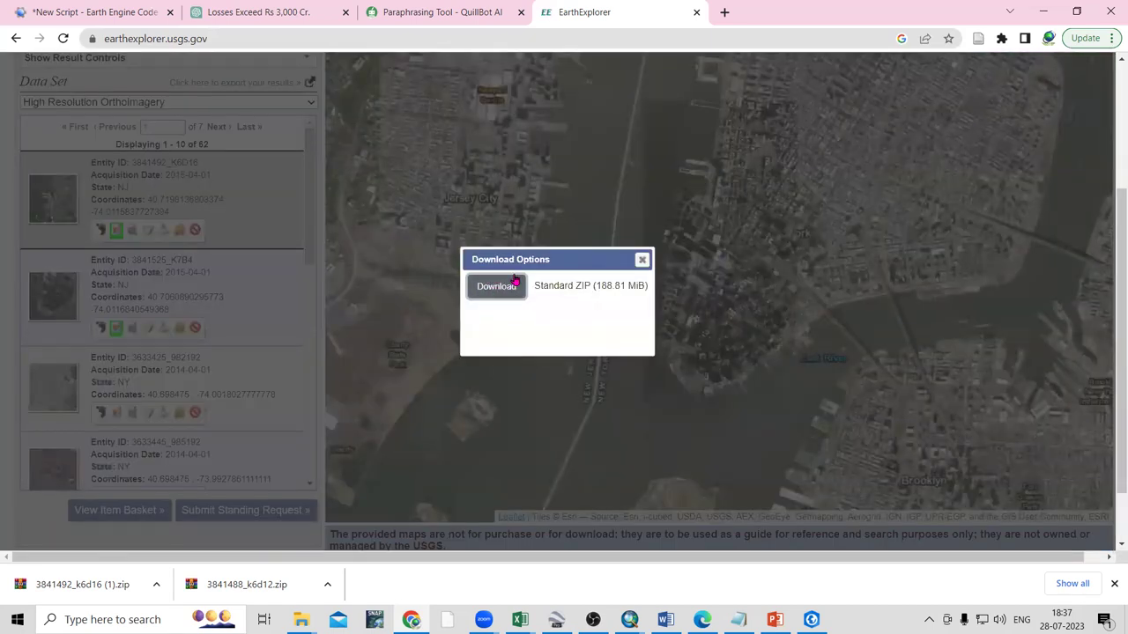
left_click(642, 260)
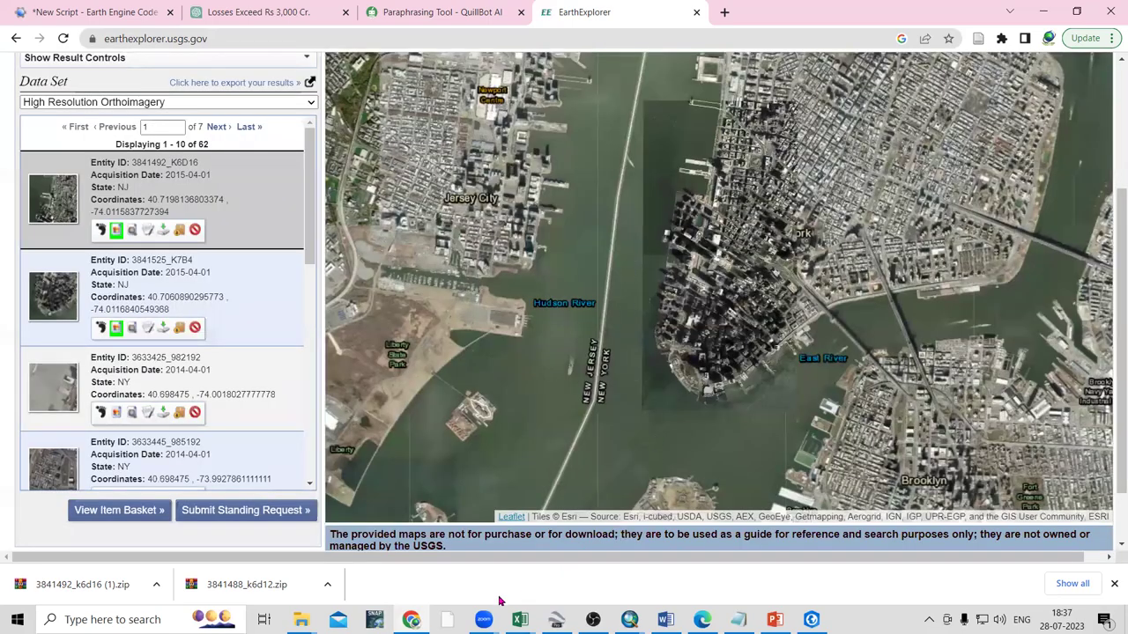
mouse_move(301, 620)
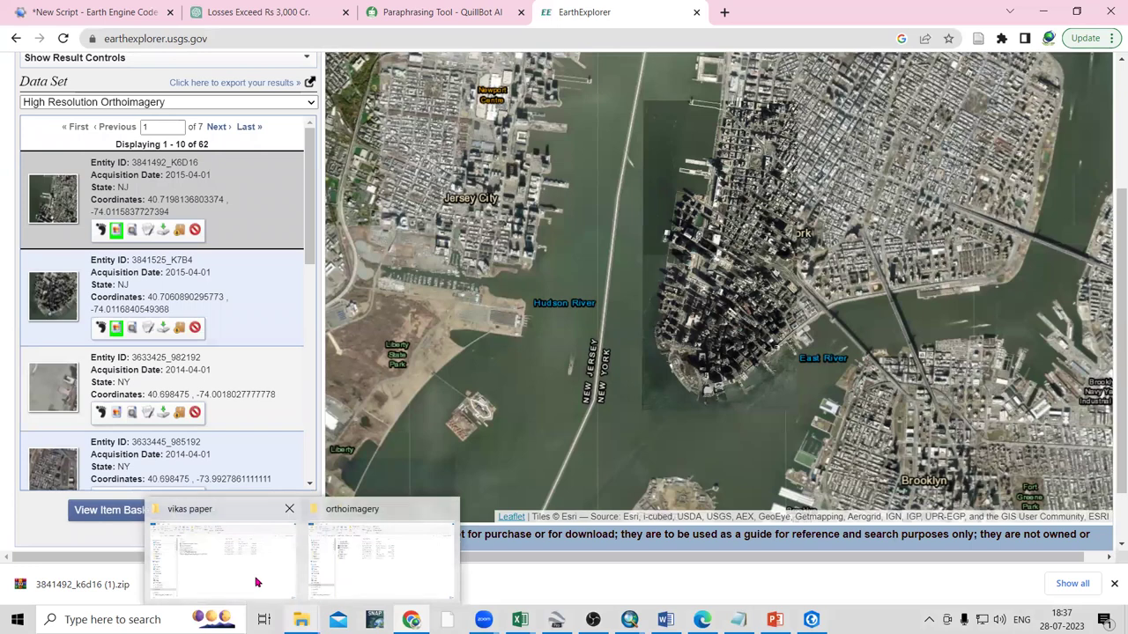
left_click(346, 581)
- Go to 3841488_k6d12 > NJ > 2015 > 201504_nj_state_area01_nj_1ft_sp_cnir > vol007 and select k6d12
left_click(273, 194)
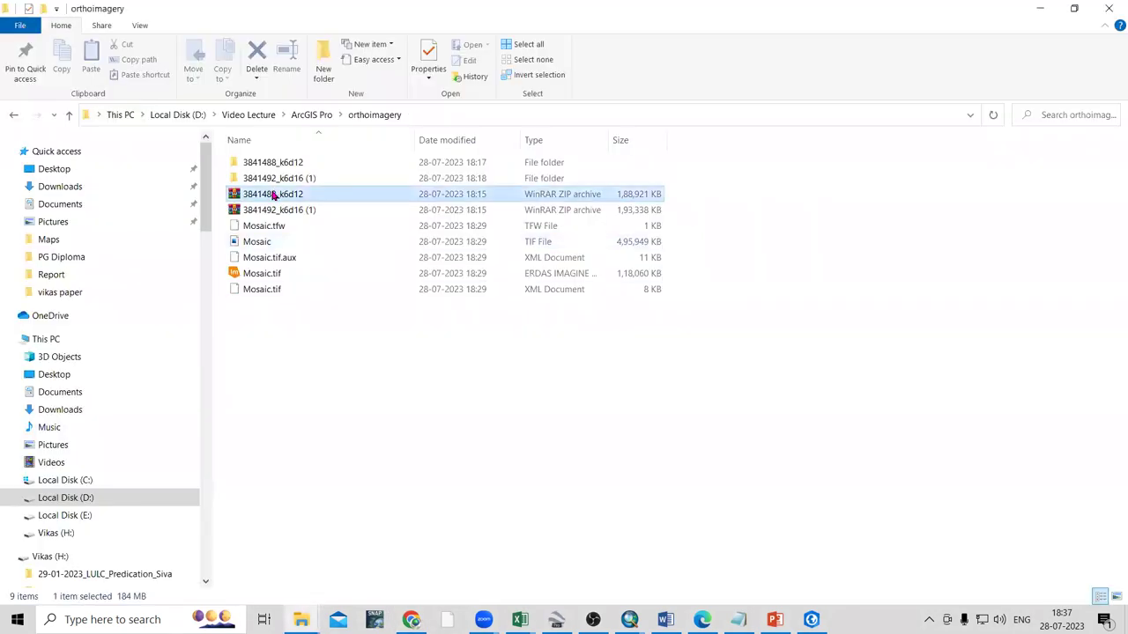
right_click(283, 197)
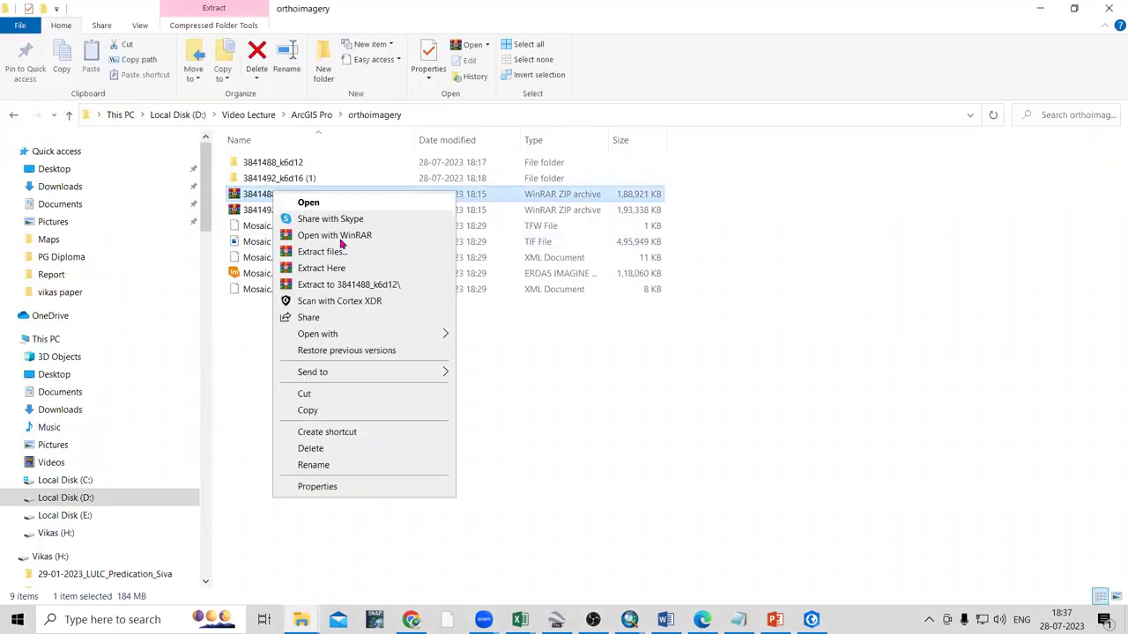
left_click(499, 358)
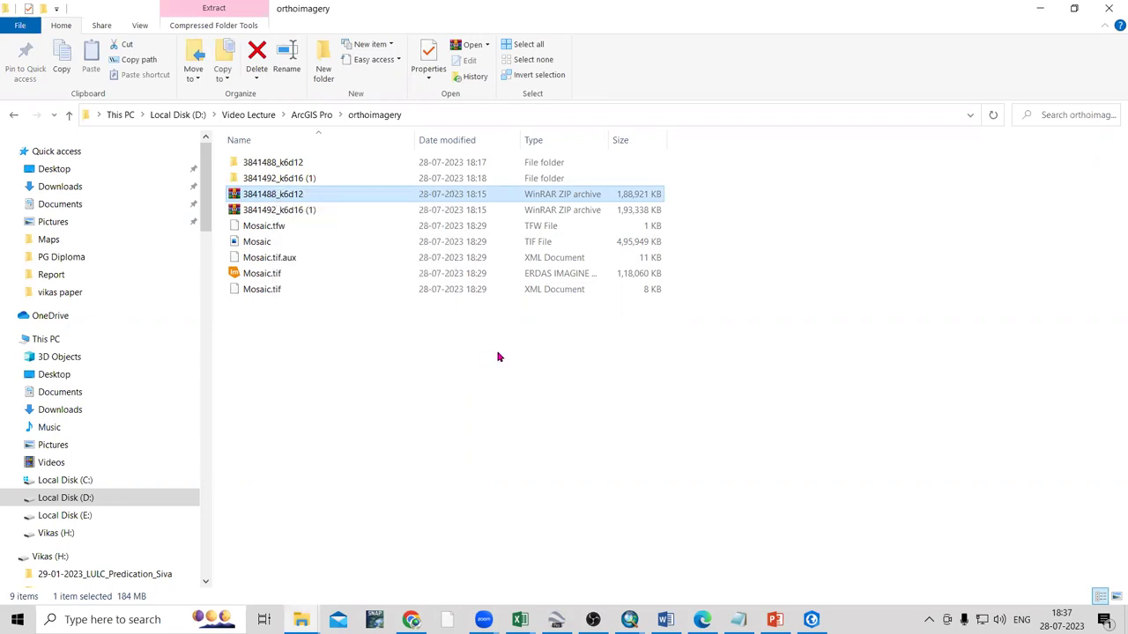
double_click(280, 163)
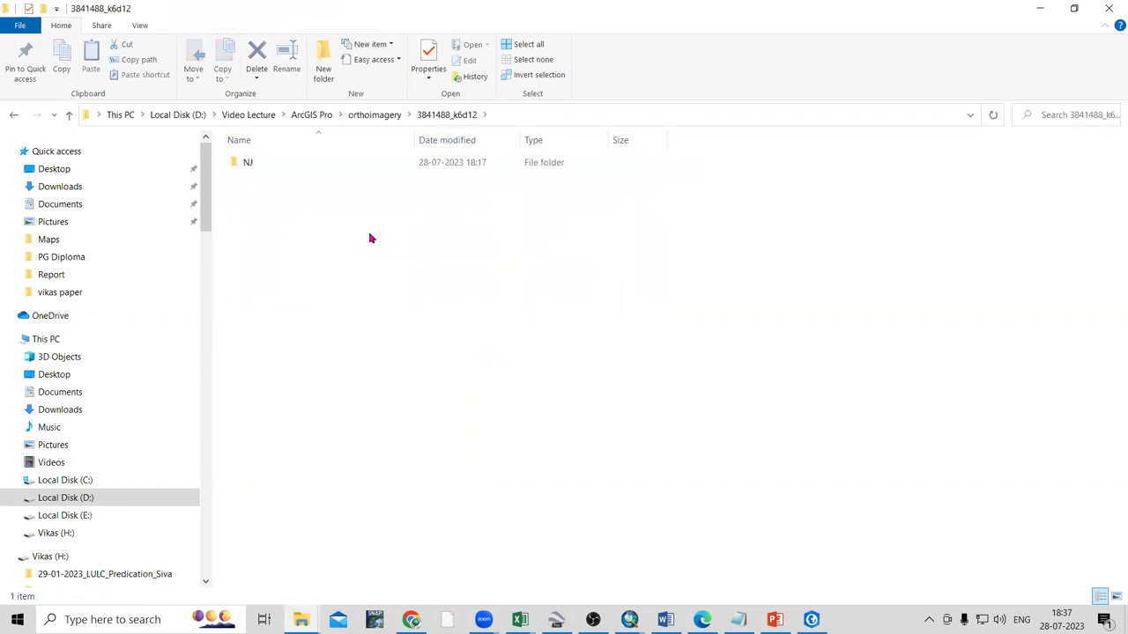
double_click(275, 171)
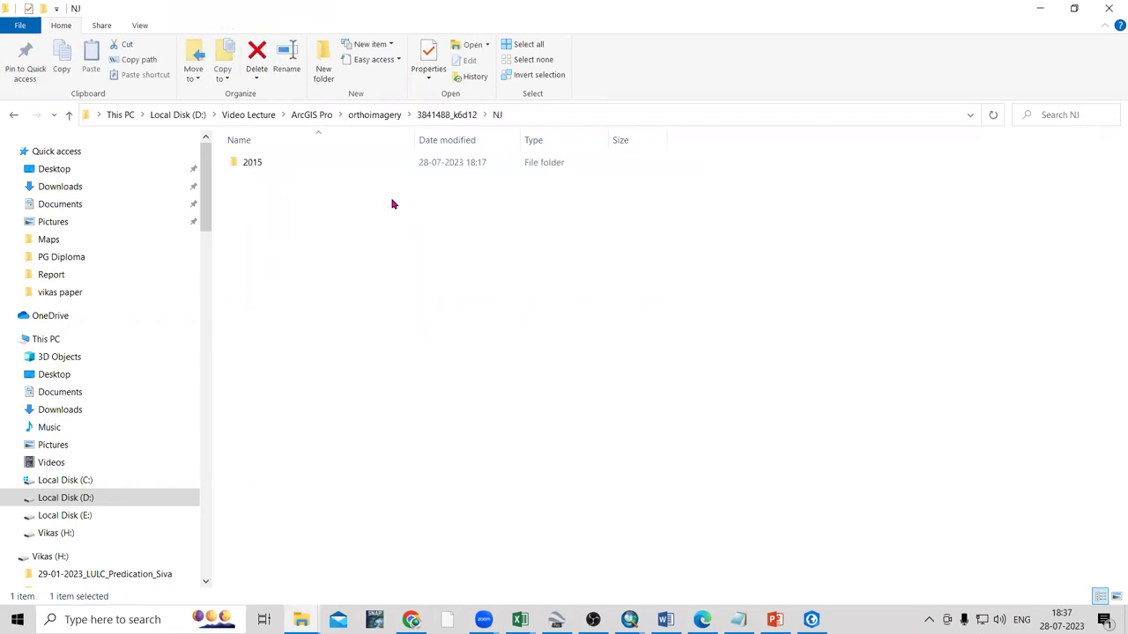
double_click(278, 169)
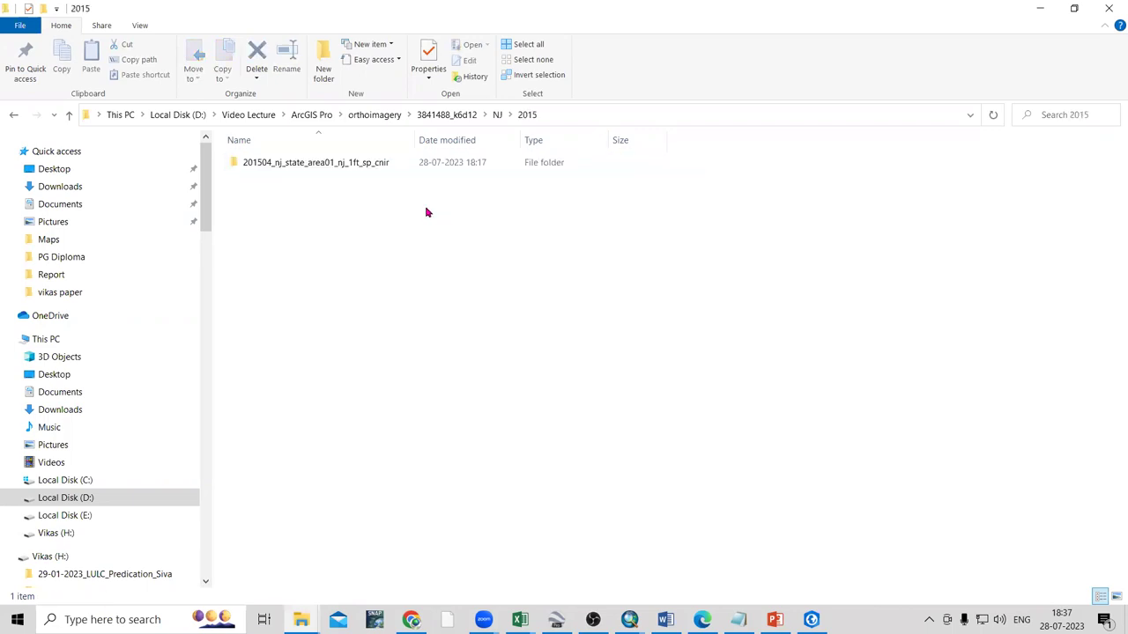
double_click(304, 172)
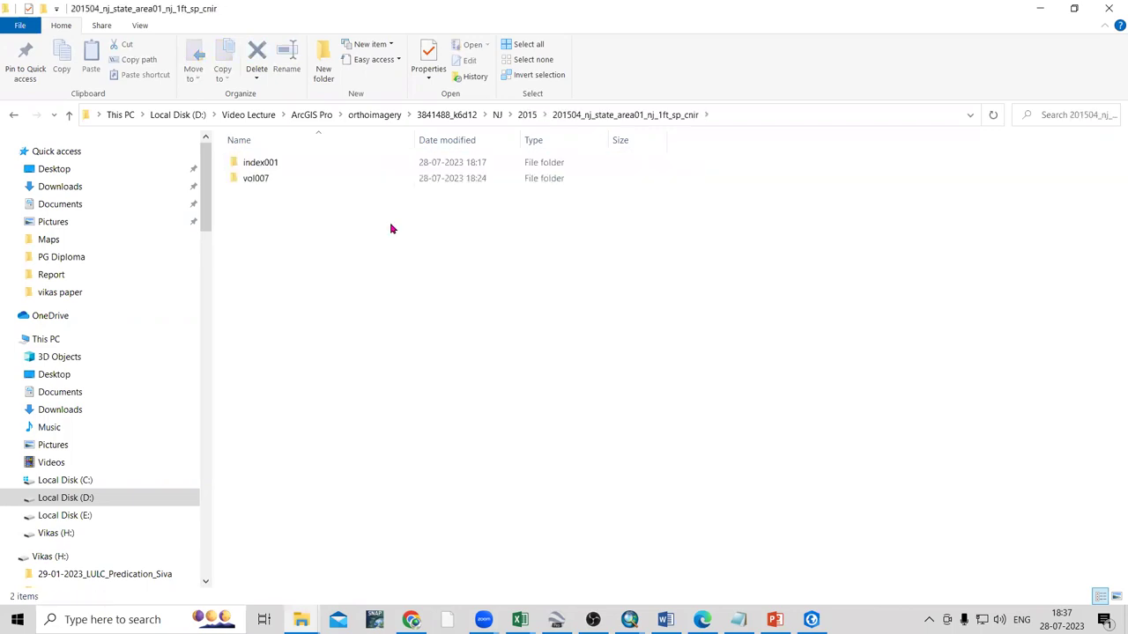
double_click(278, 183)
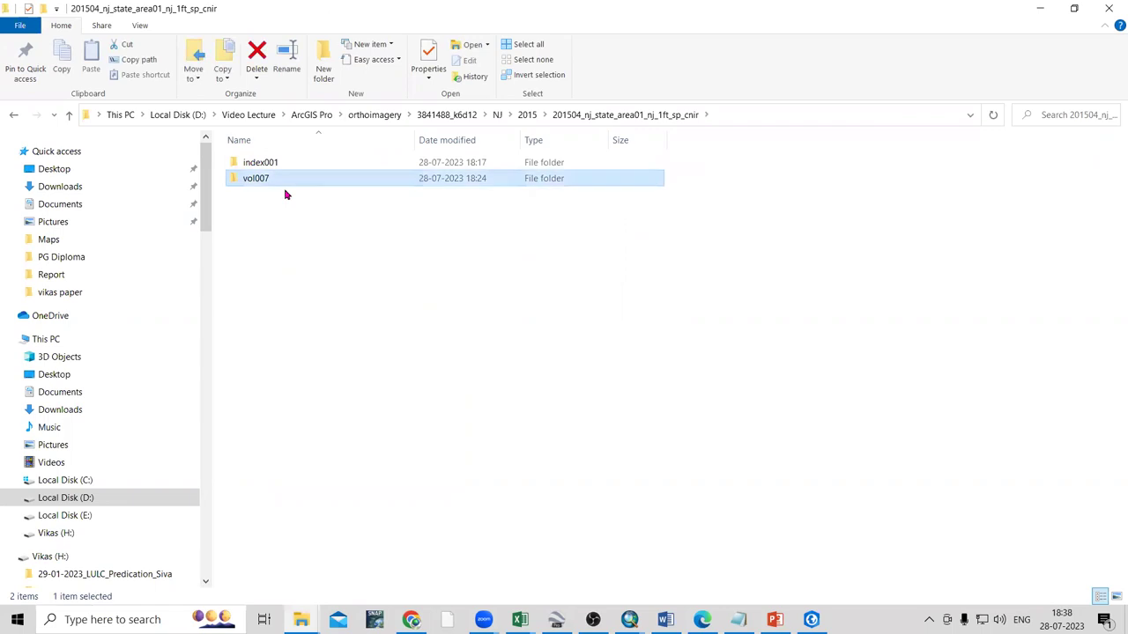
left_click(265, 179)
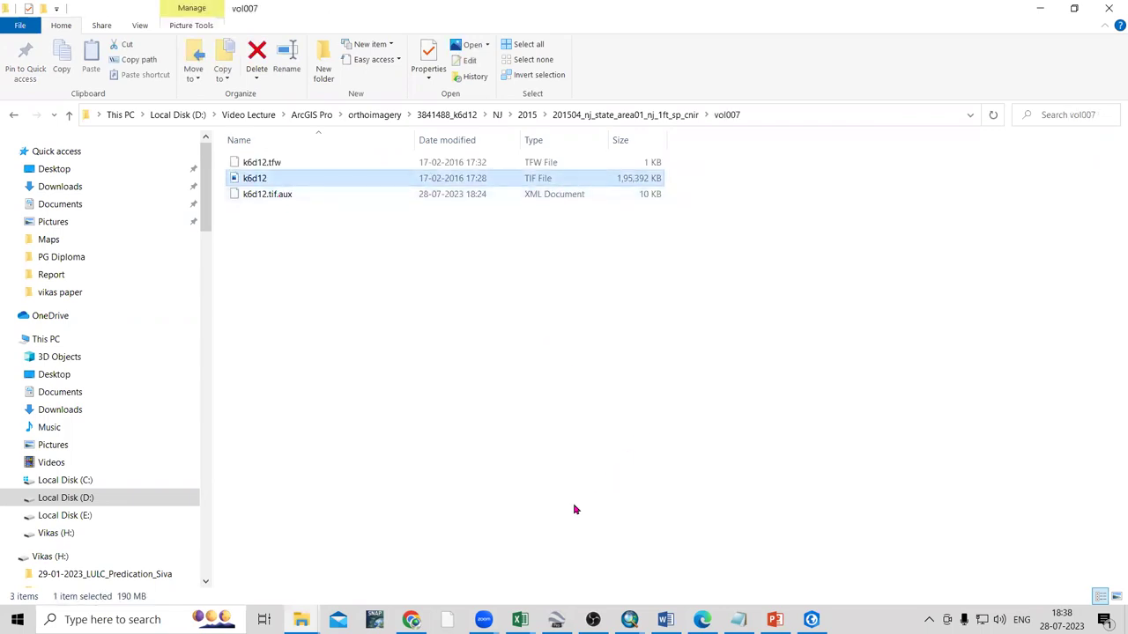
- In Catalog, expand orthoimagery down to 3841488_k6d12's vol007 folder and select k6d12.tif
left_click(810, 619)
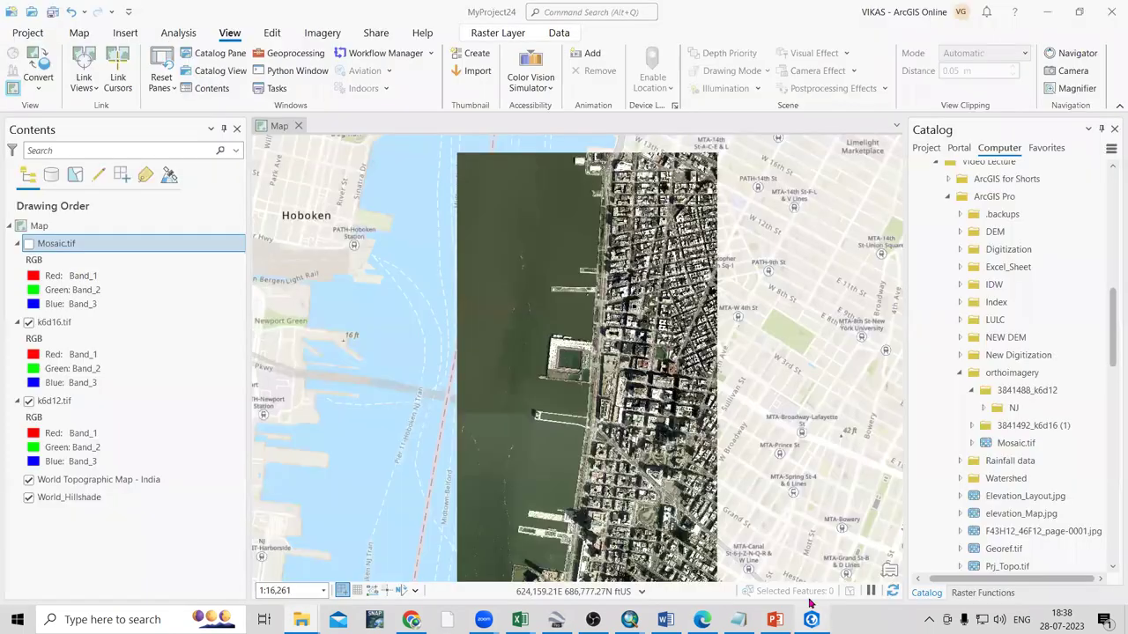
left_click(1010, 390)
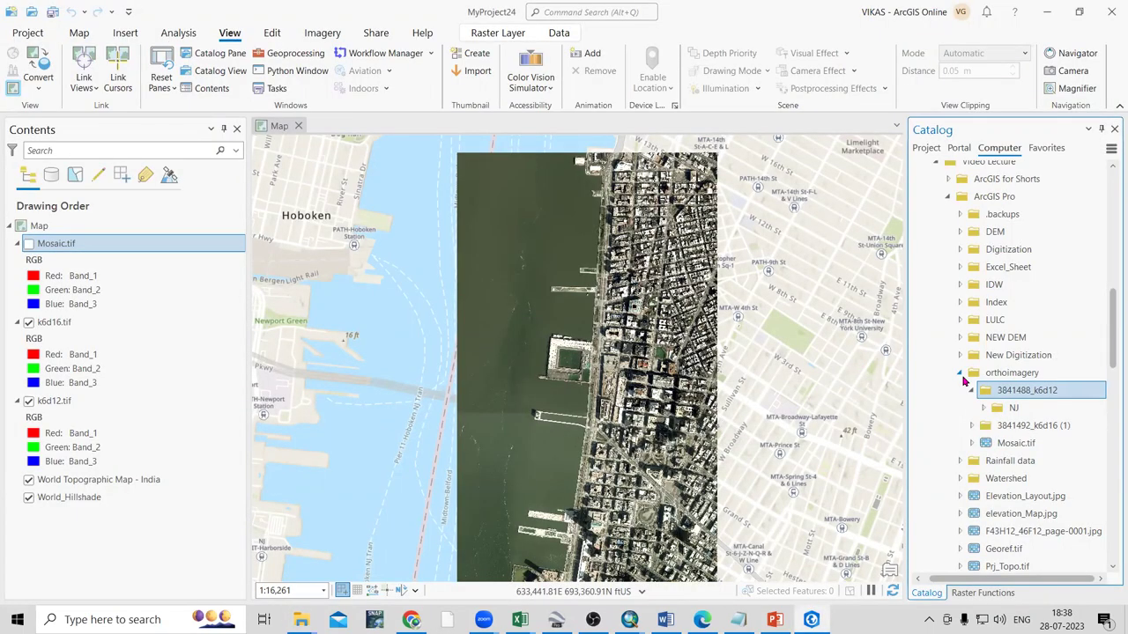
left_click(971, 375)
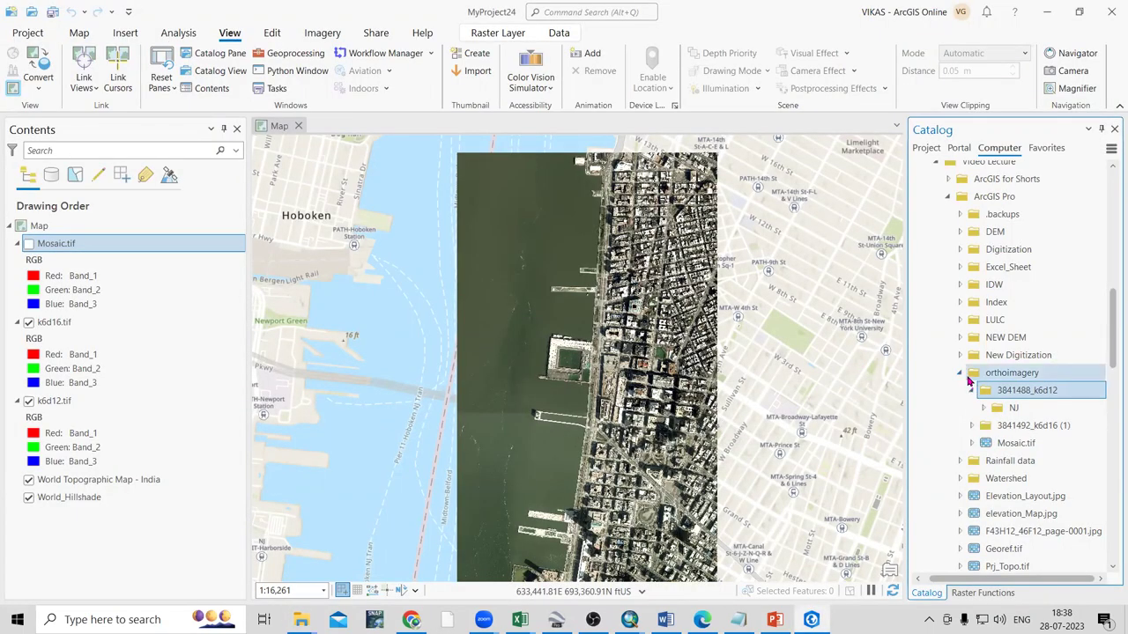
right_click(1013, 373)
left_click(872, 506)
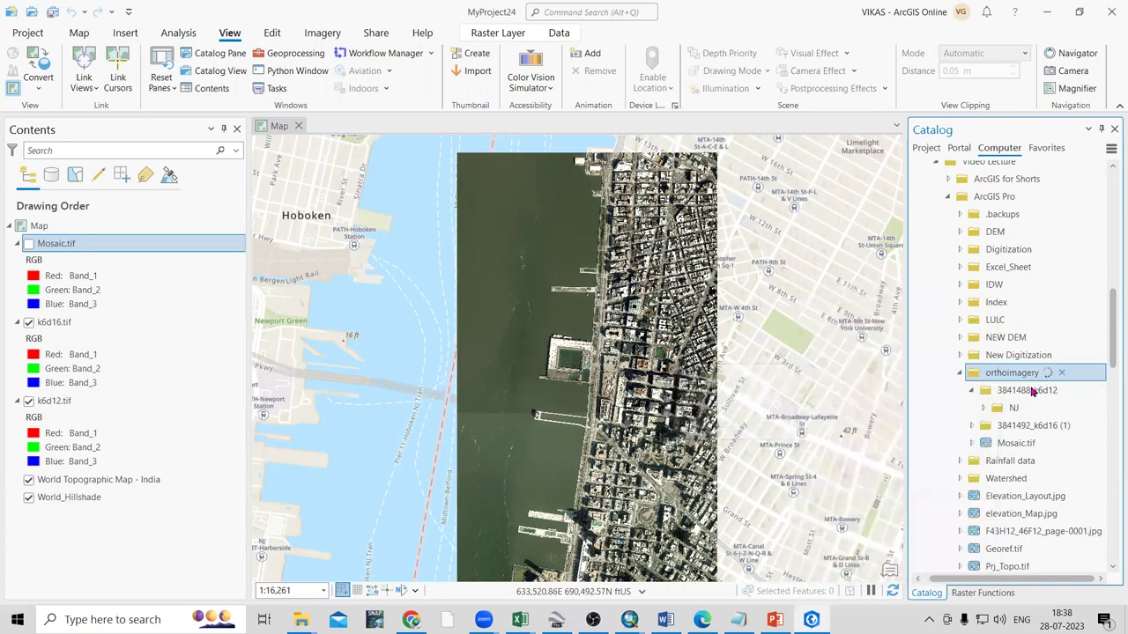
double_click(1024, 393)
left_click(1014, 427)
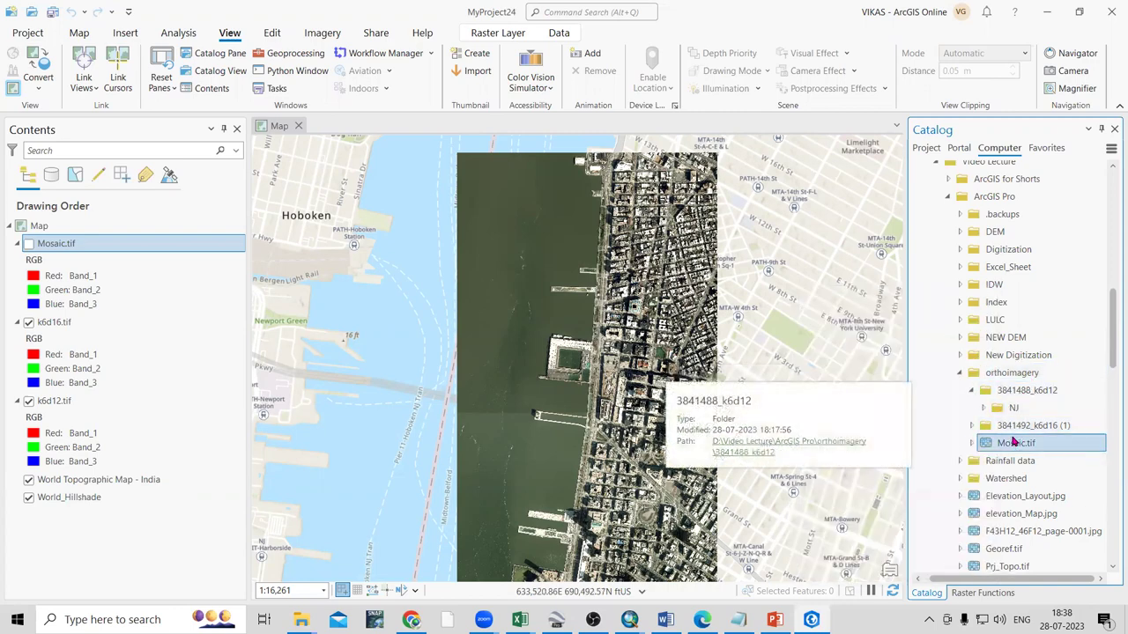
double_click(1013, 409)
double_click(1027, 426)
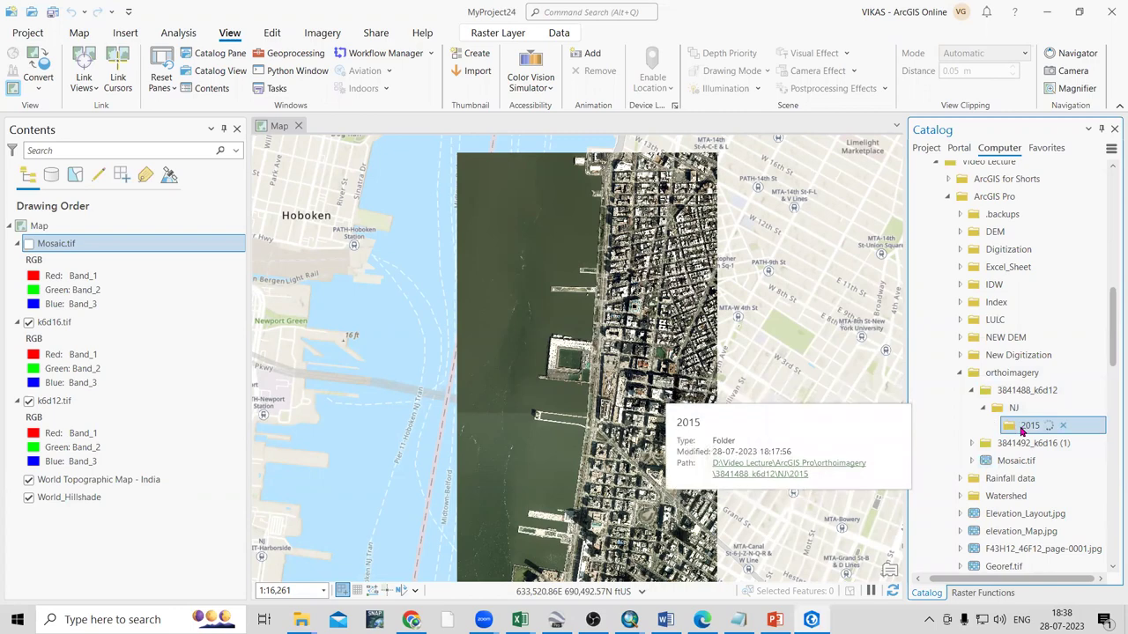
scroll(1033, 451, "down", 2)
scroll(1032, 451, "down", 1)
double_click(1034, 338)
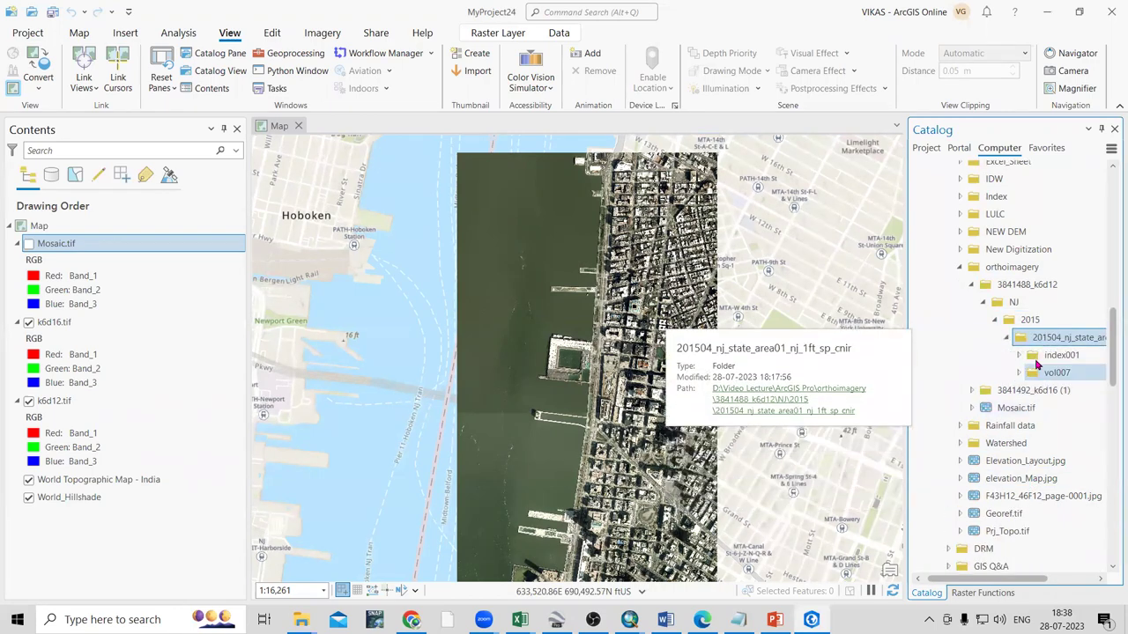
double_click(1039, 375)
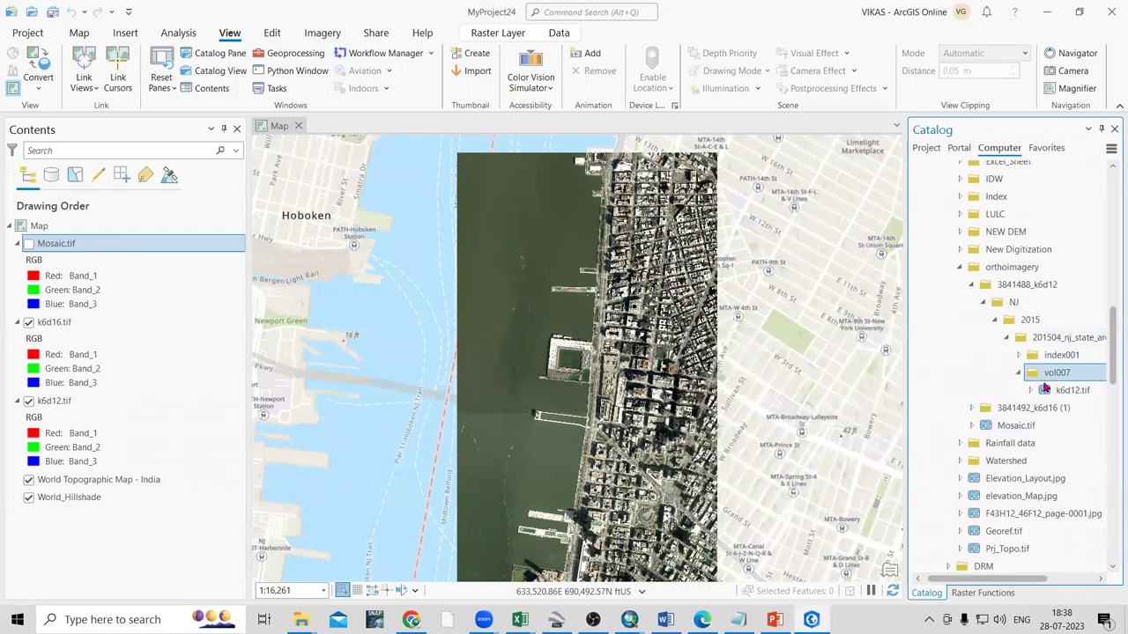
left_click(1095, 393)
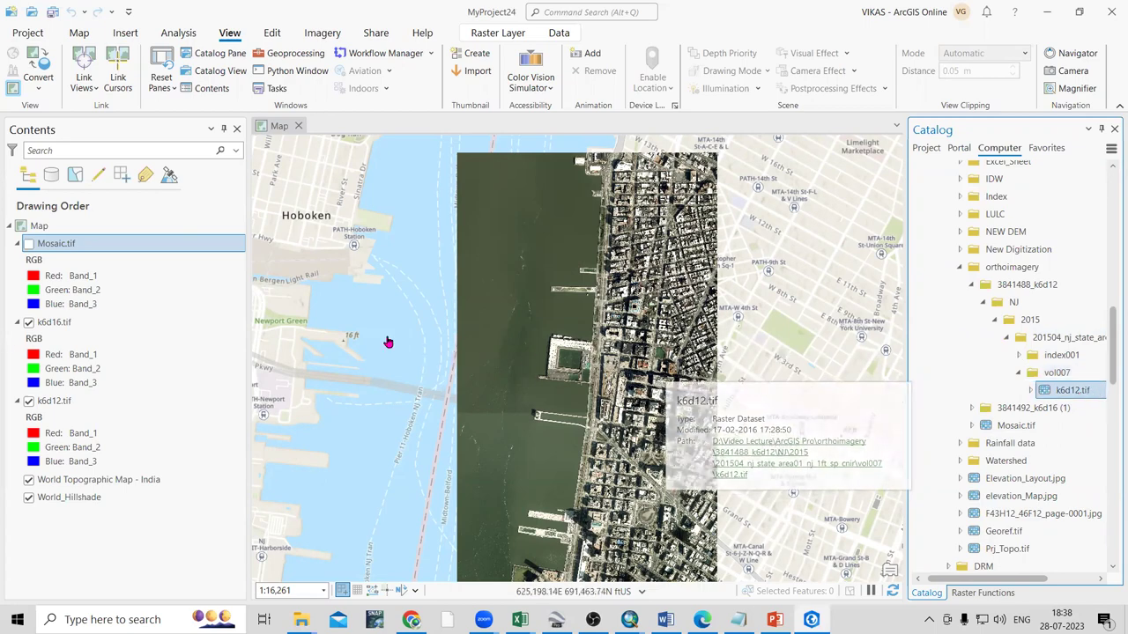
- Turn the k6d16.tif layer off and back on in Contents
left_click(120, 511)
left_click(29, 322)
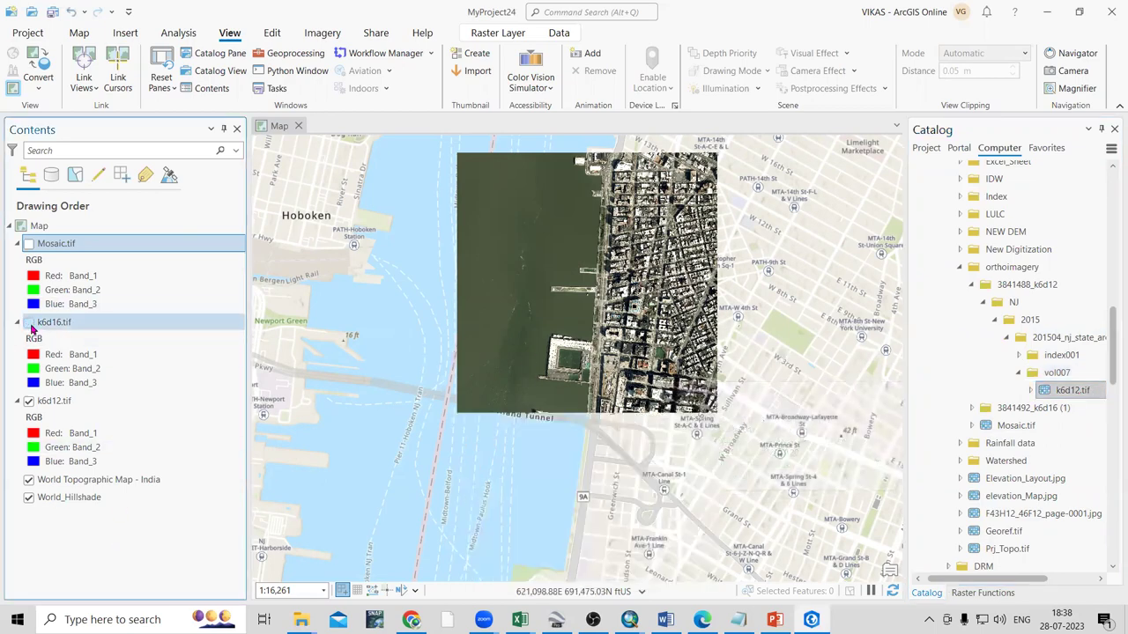
left_click(29, 323)
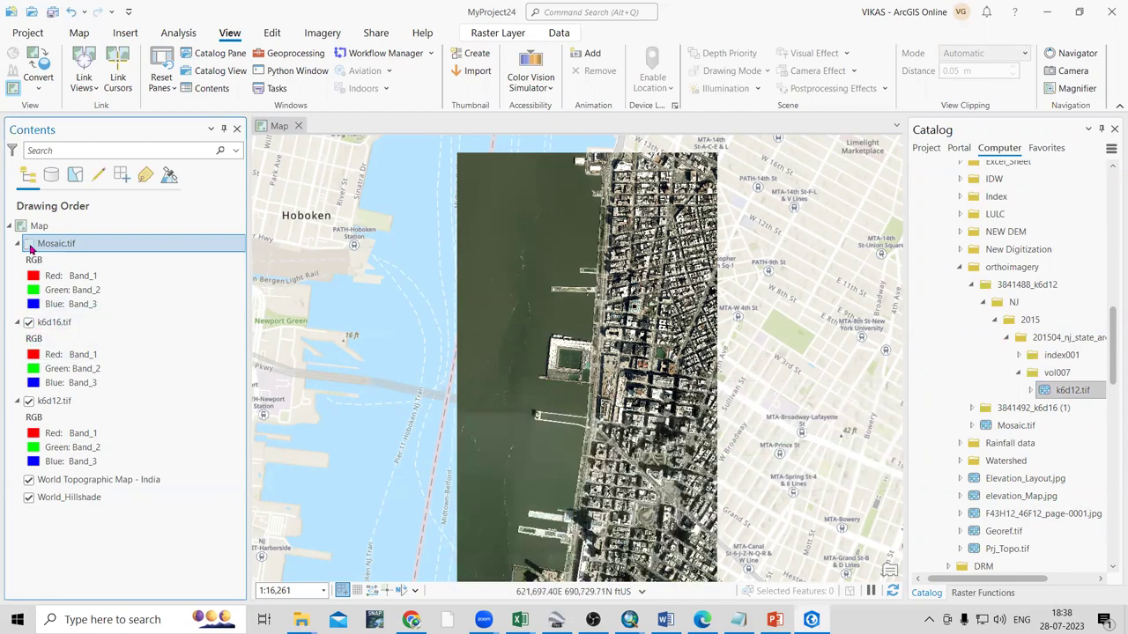
scroll(538, 414, "down", 1)
scroll(546, 392, "down", 2)
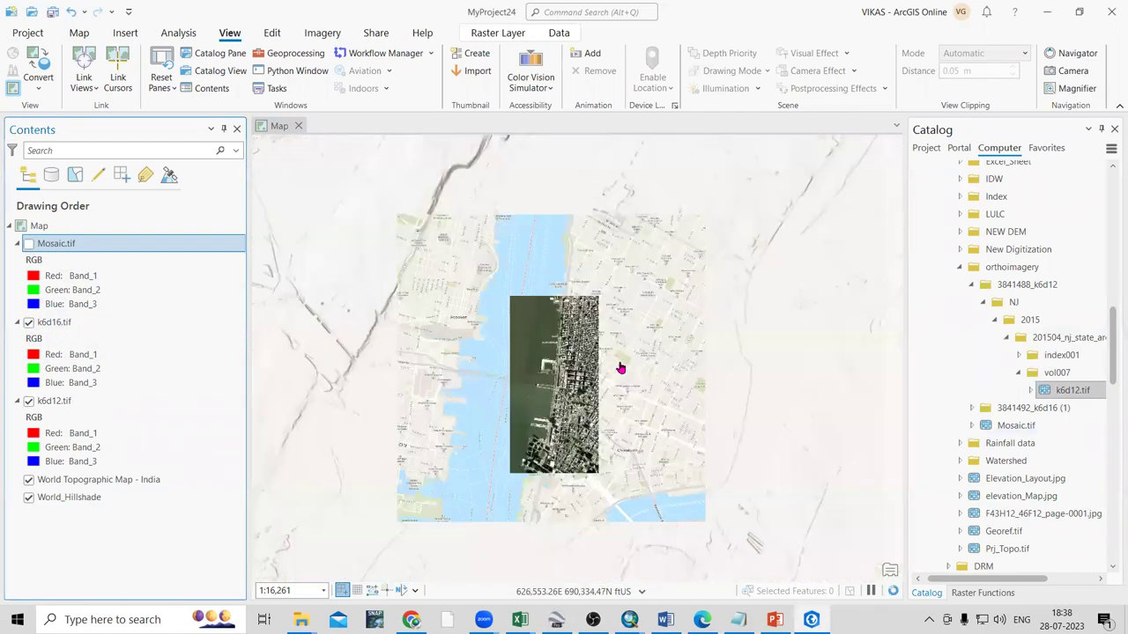
scroll(621, 371, "up", 3)
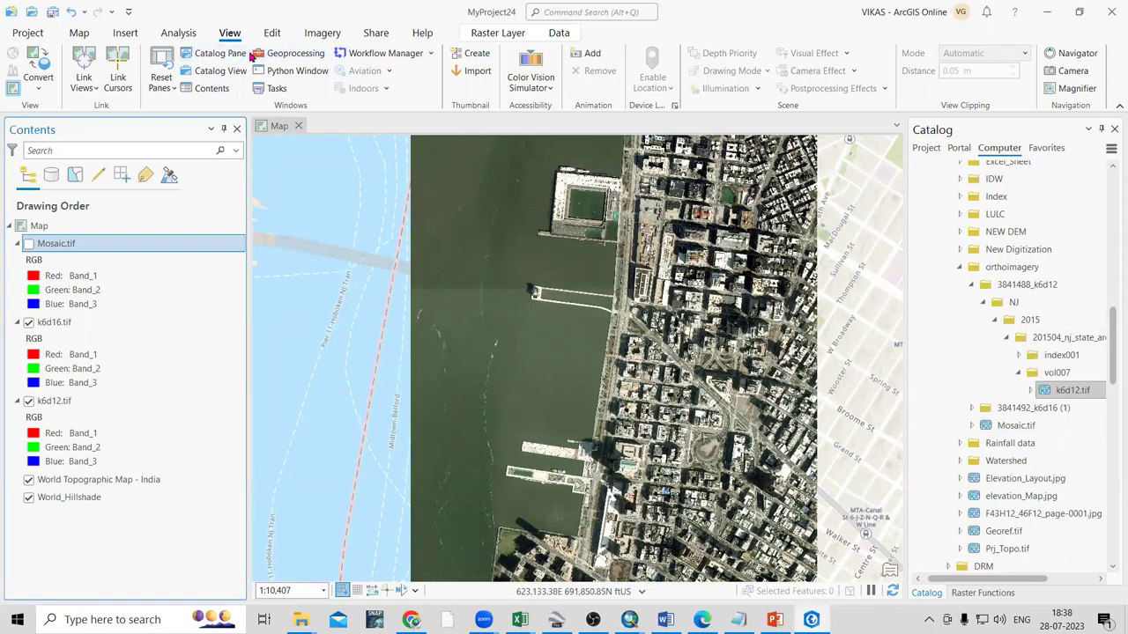
- Bring up the Geoprocessing pane's Toolboxes list
left_click(296, 53)
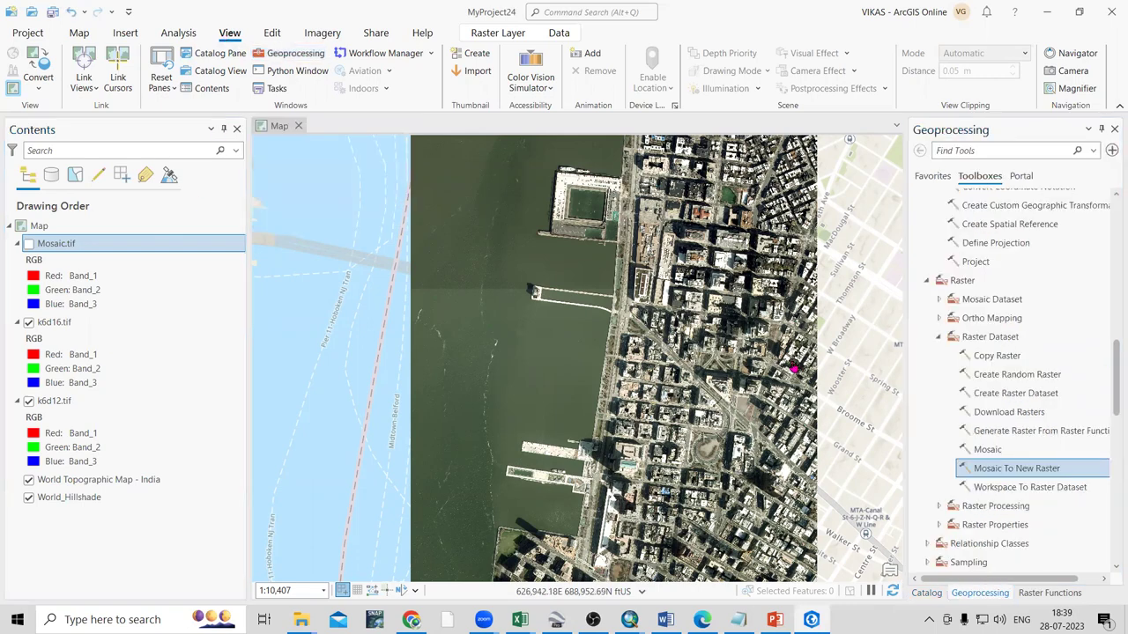
scroll(919, 342, "up", 15)
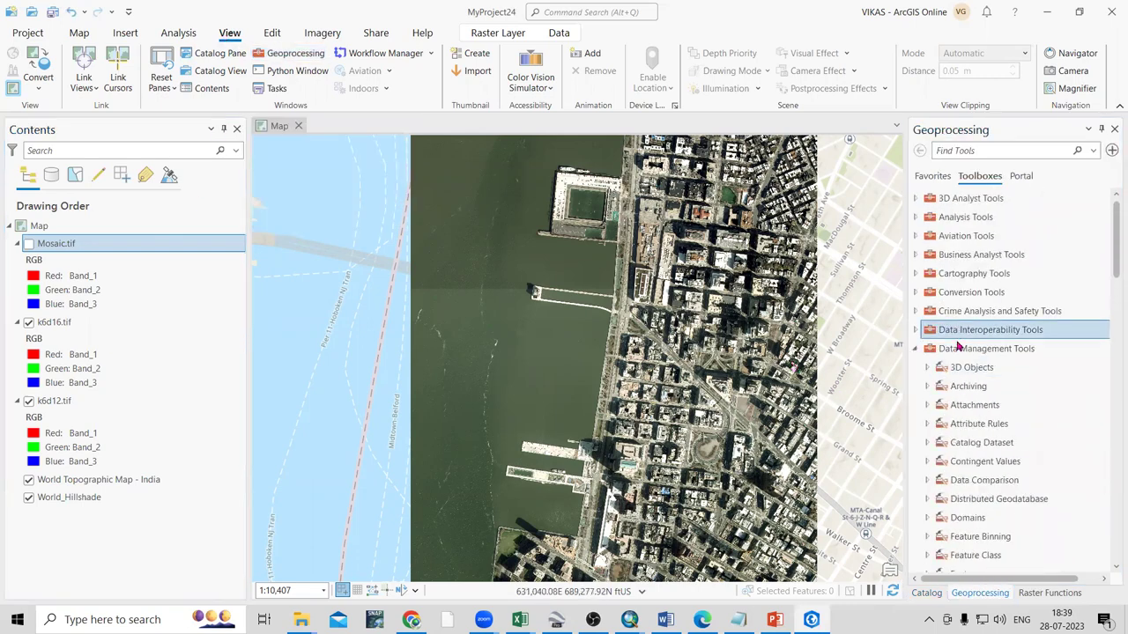
left_click(916, 349)
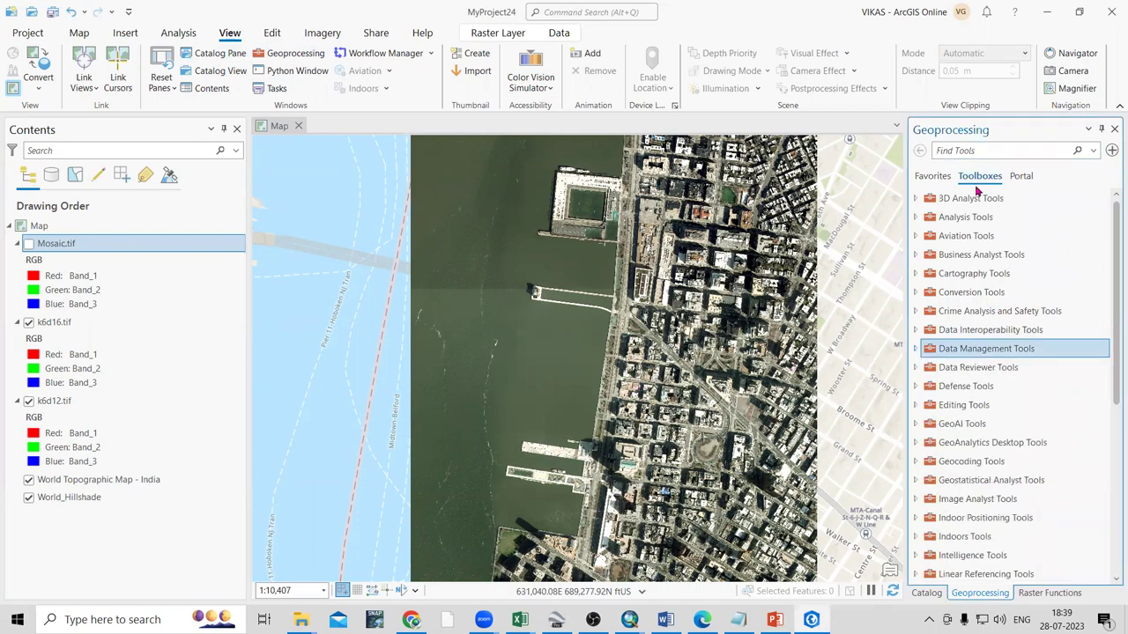
left_click(931, 179)
left_click(976, 179)
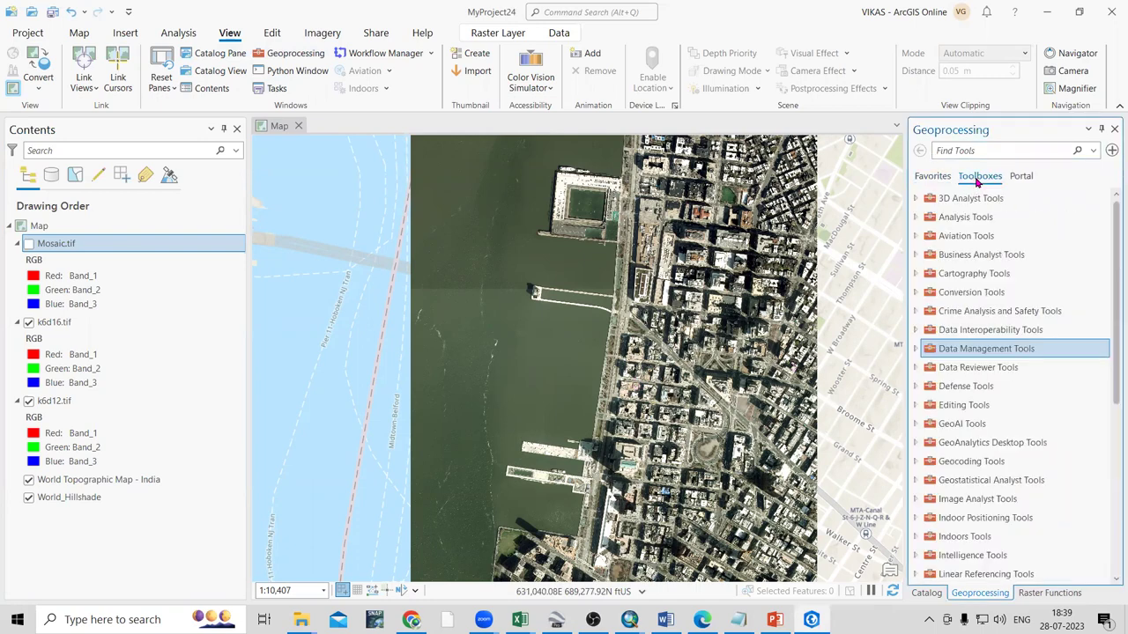
- Expand Data Management Tools > Raster > Raster Dataset to reach Mosaic To New Raster
double_click(974, 350)
scroll(965, 348, "down", 5)
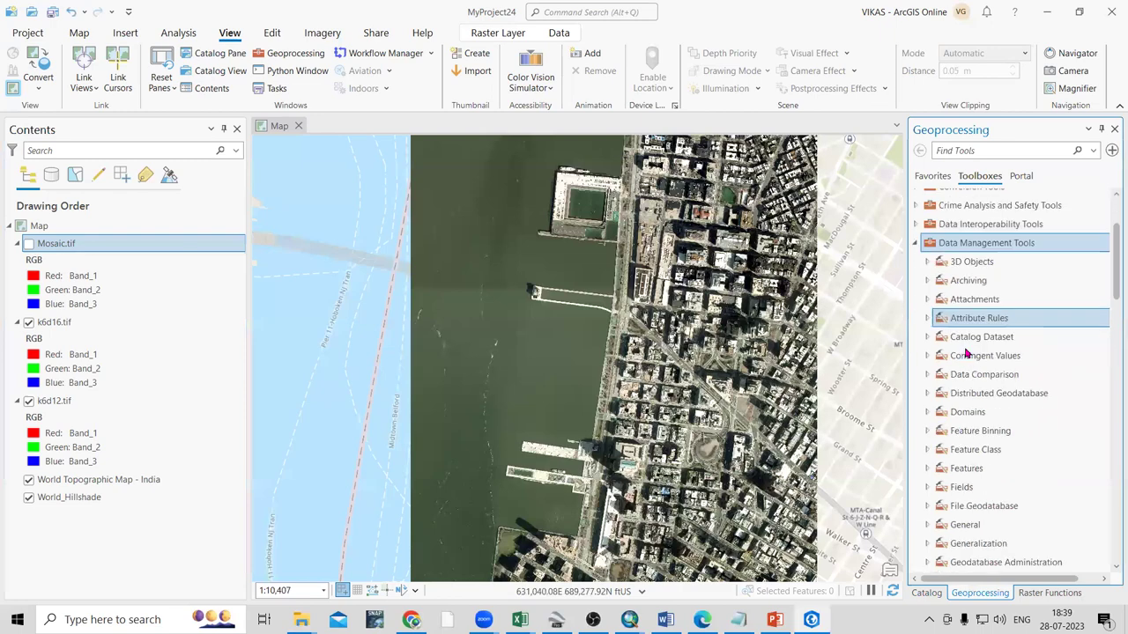
scroll(962, 342, "down", 2)
double_click(992, 448)
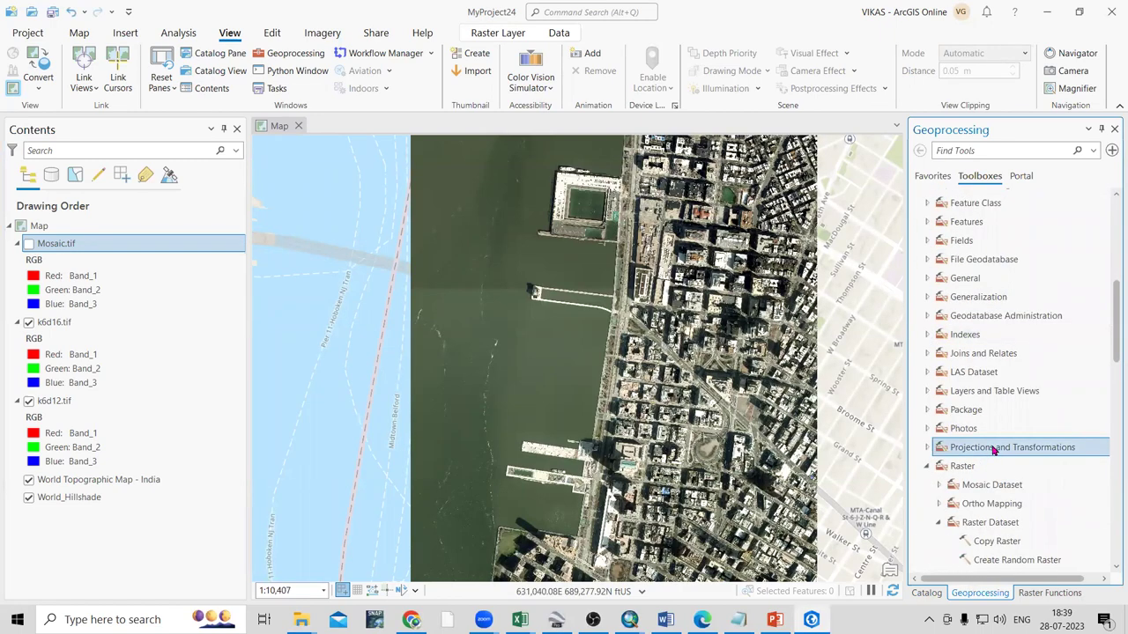
double_click(993, 447)
scroll(994, 449, "down", 2)
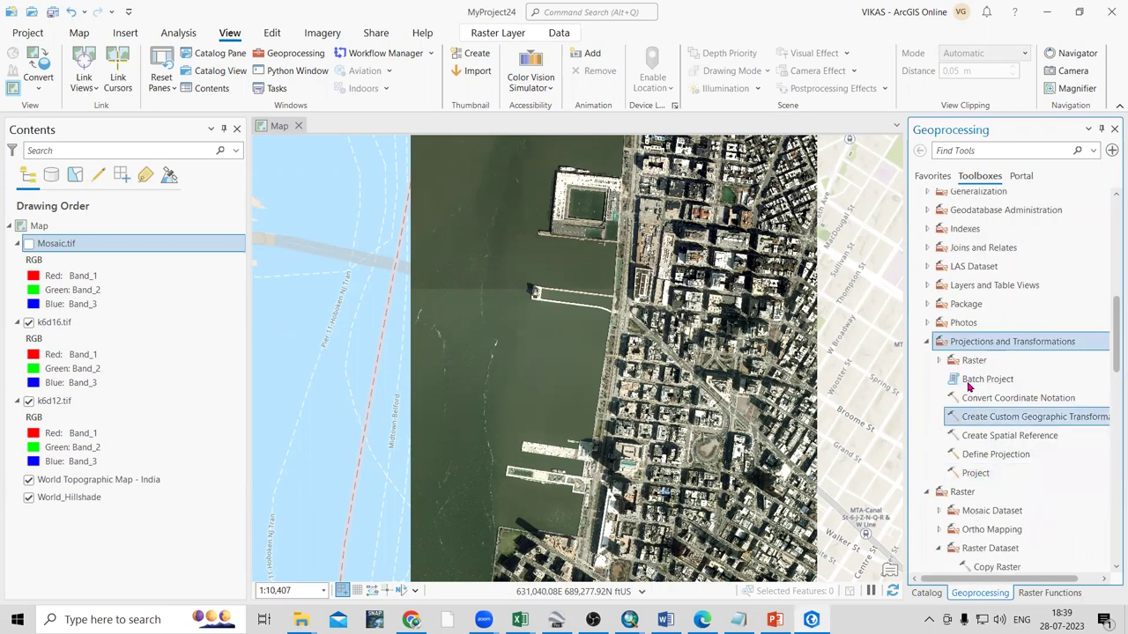
double_click(962, 492)
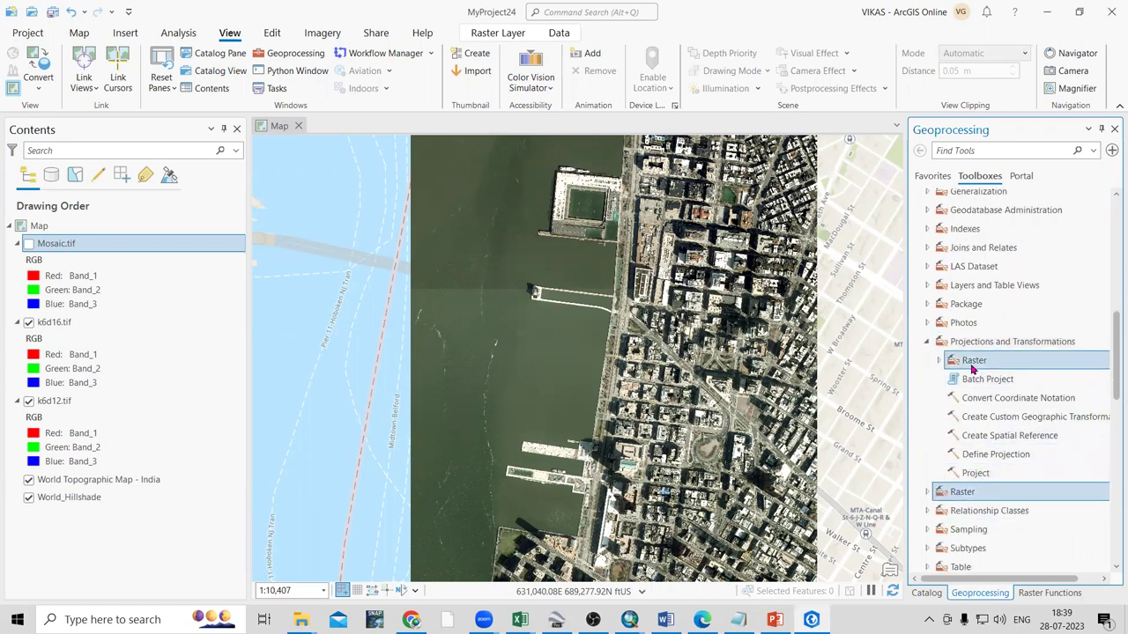
scroll(993, 362, "down", 2)
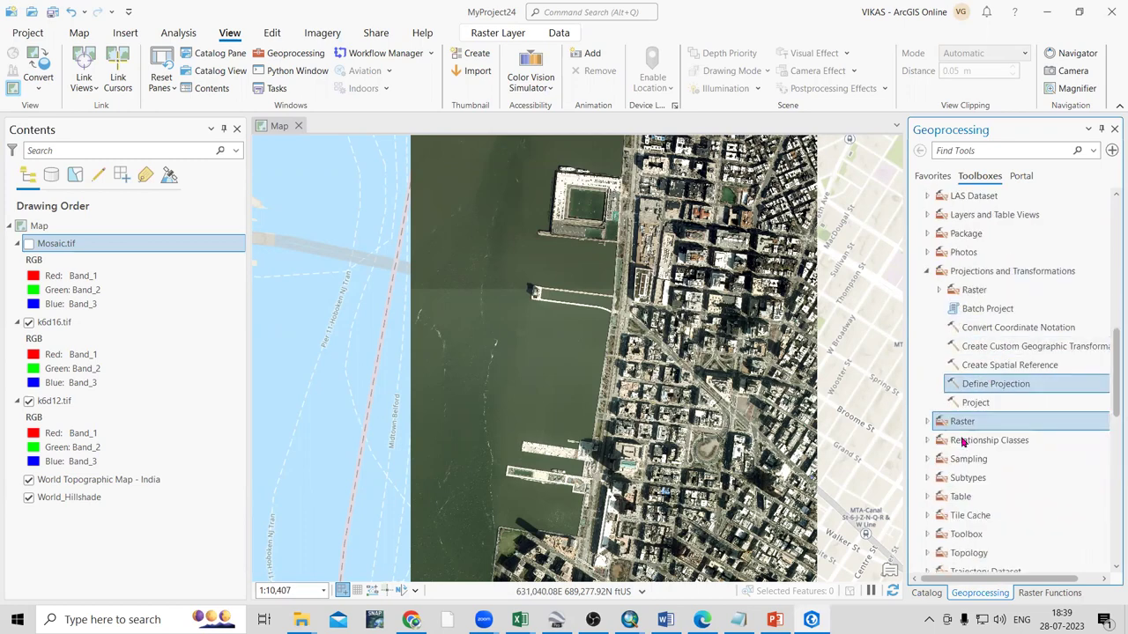
left_click(930, 422)
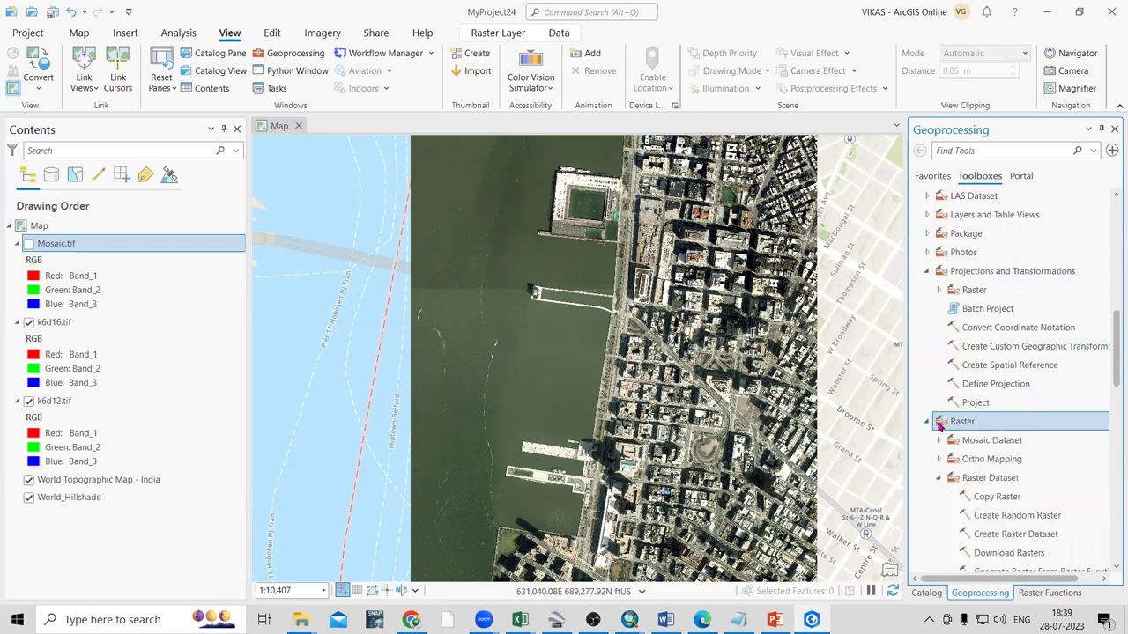
scroll(943, 421, "down", 3)
left_click(938, 374)
left_click(938, 373)
scroll(962, 409, "down", 1)
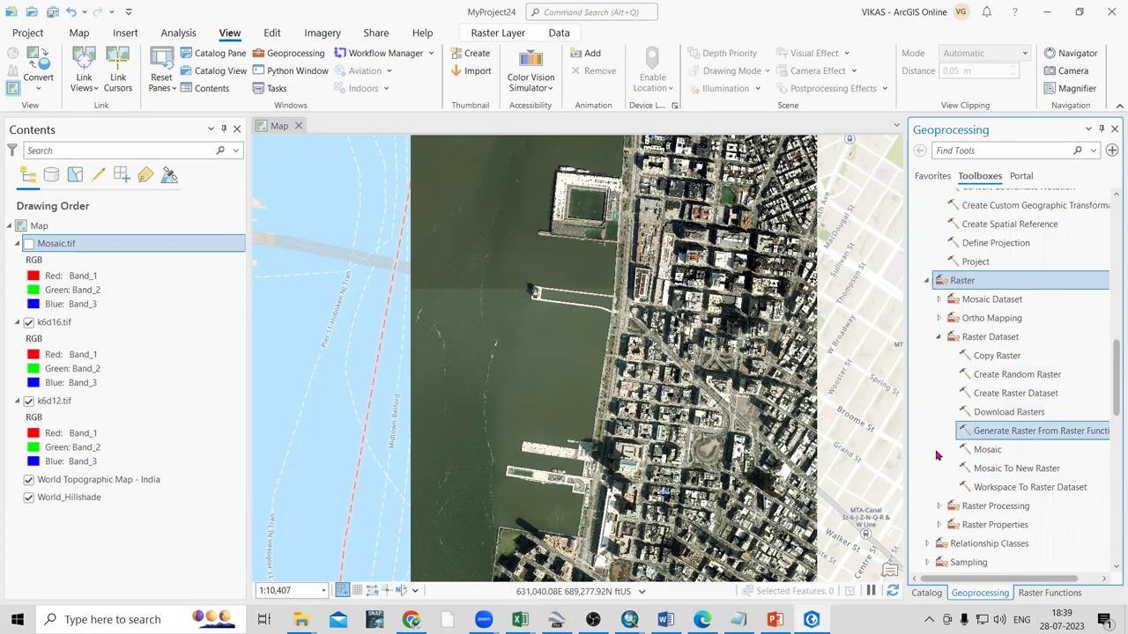
- Add k6d16.tif and k6d12.tif as input rasters for Mosaic To New Raster
left_click(994, 469)
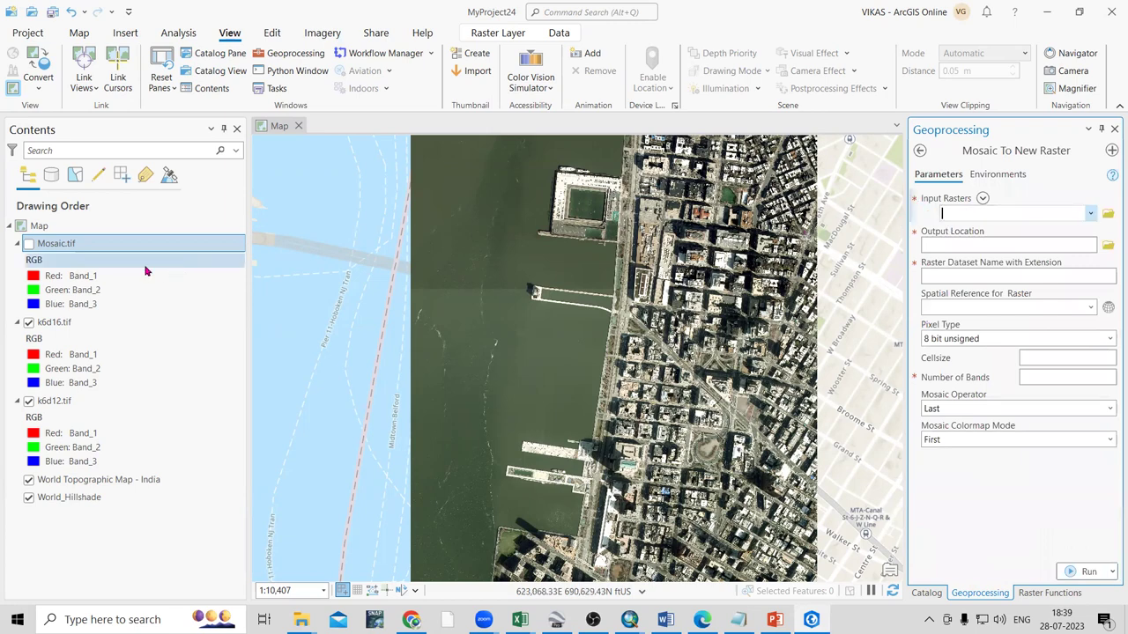
left_click(71, 323)
left_click(132, 403)
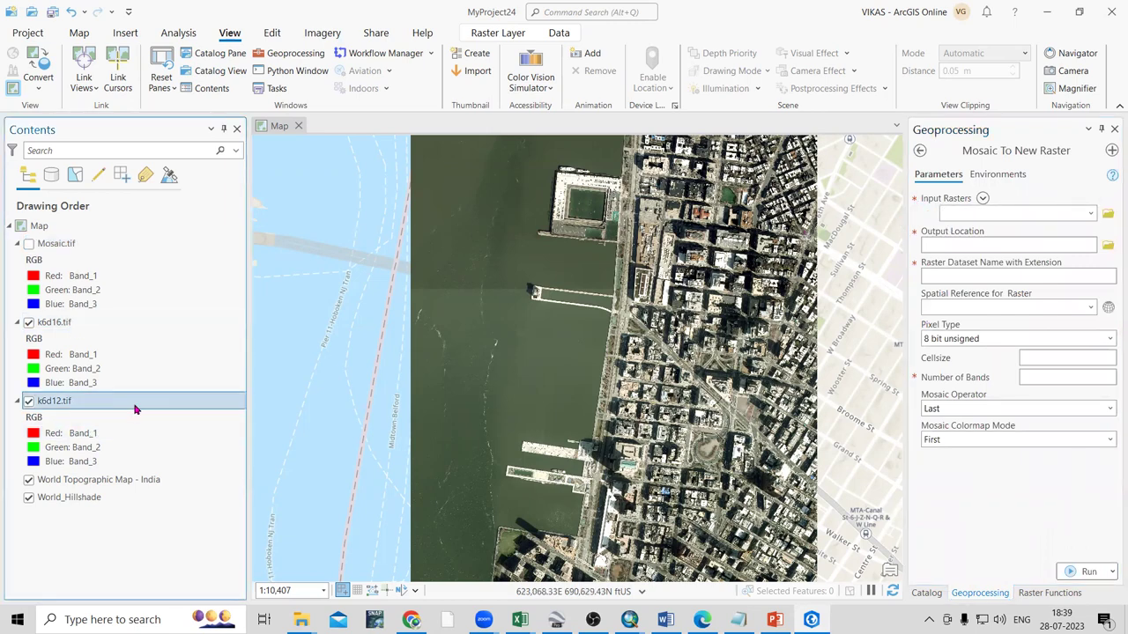
left_click(1090, 216)
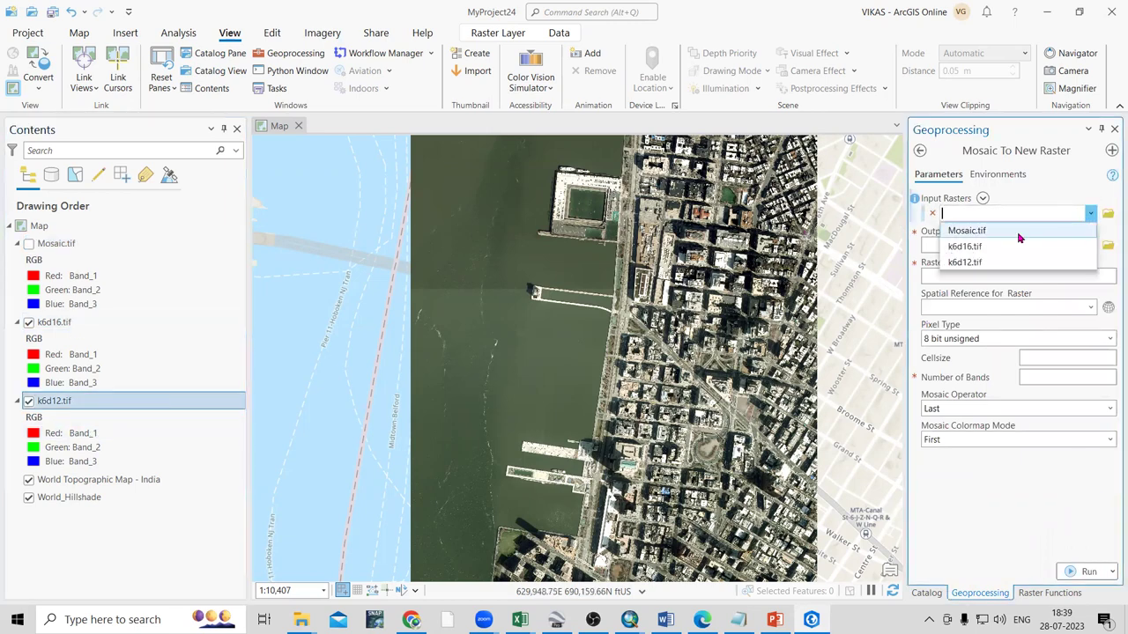
left_click(999, 254)
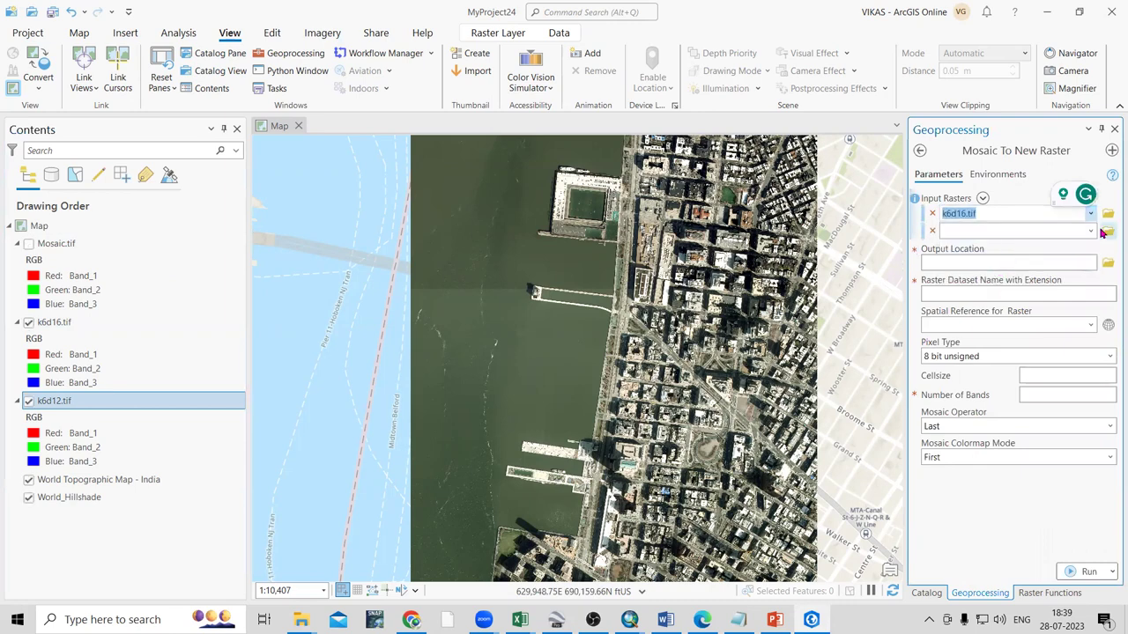
left_click(991, 280)
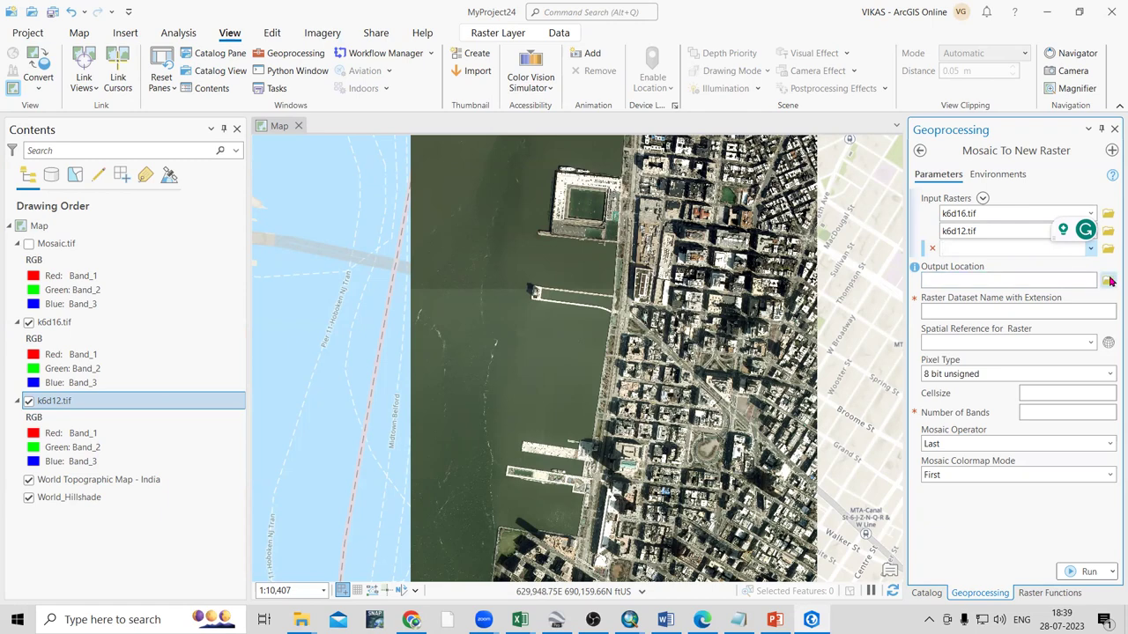
- Set the output location to the orthoimagery folder and name the raster Mosaic1.tif
left_click(1109, 280)
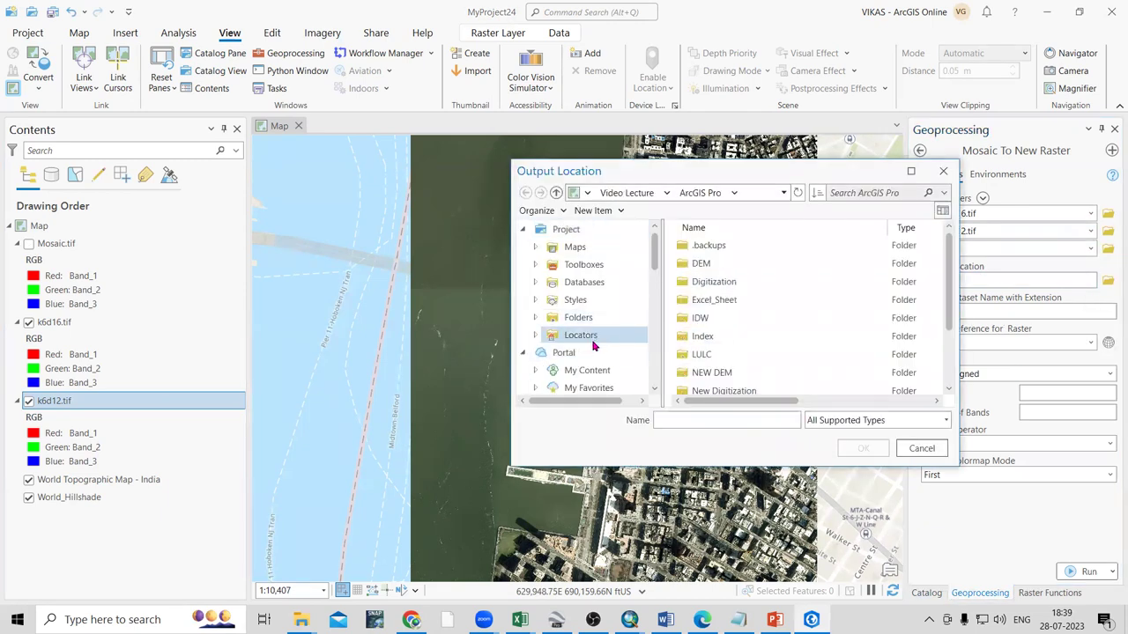
scroll(749, 334, "down", 2)
left_click(746, 341)
left_click(881, 448)
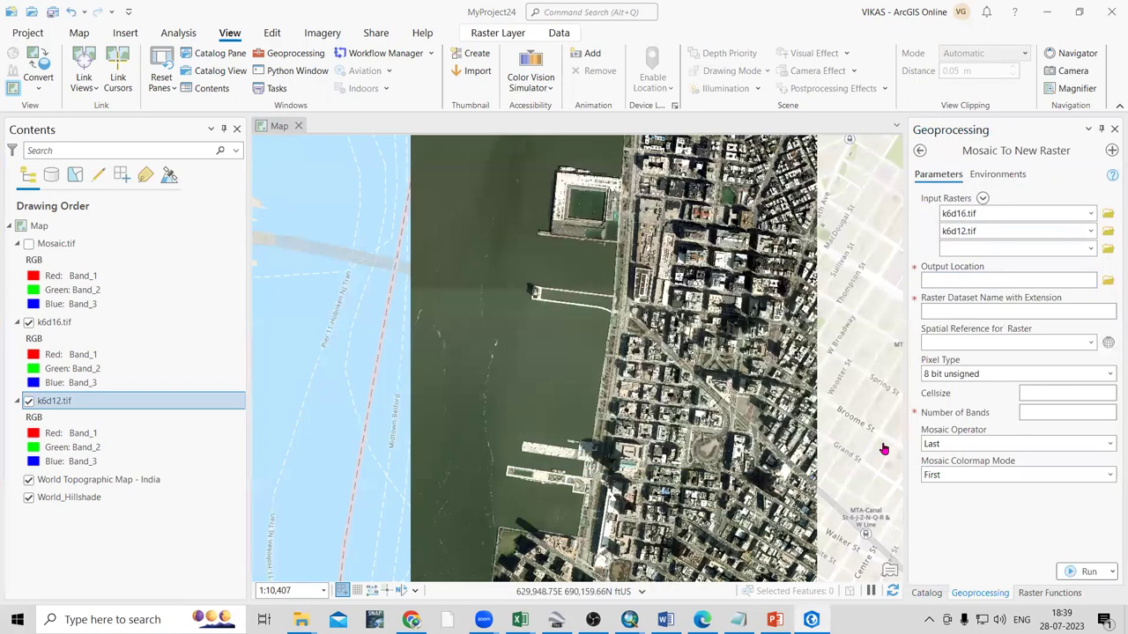
left_click(971, 311)
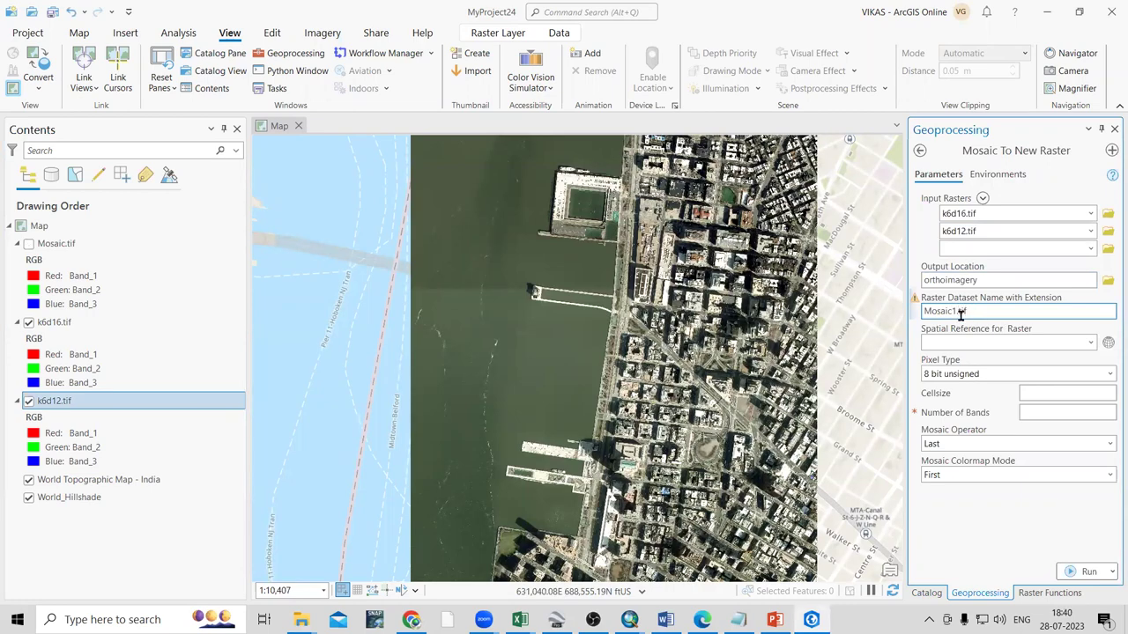
left_click(988, 401)
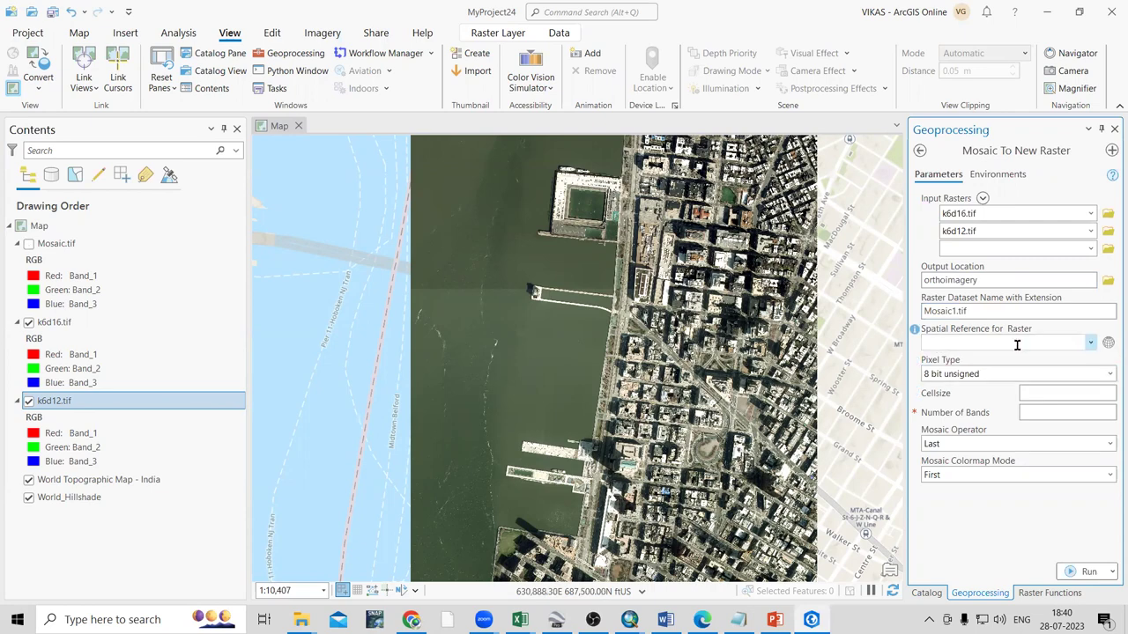
- Use k6d16.tif's New Jersey StatePlane coordinate system as the output spatial reference
left_click(1090, 343)
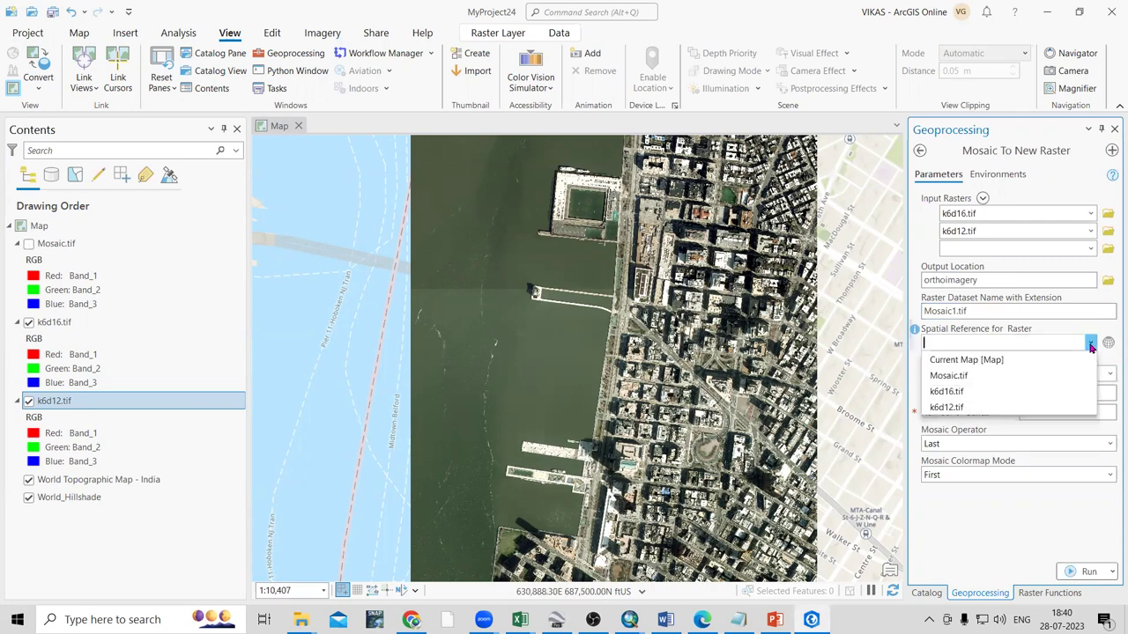
left_click(967, 391)
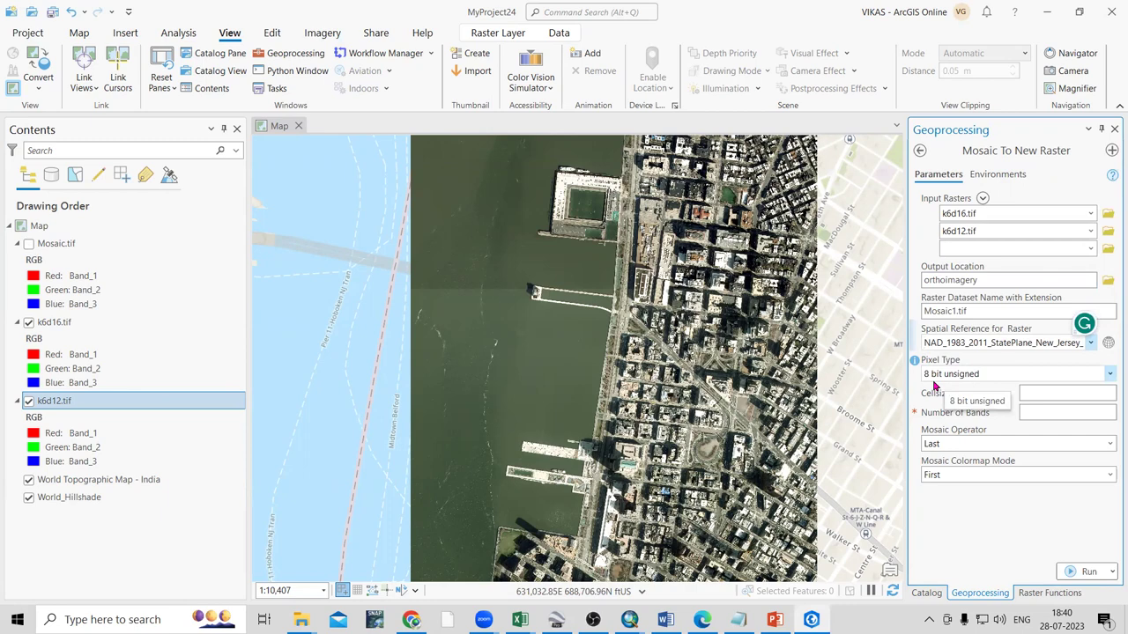
left_click(1075, 393)
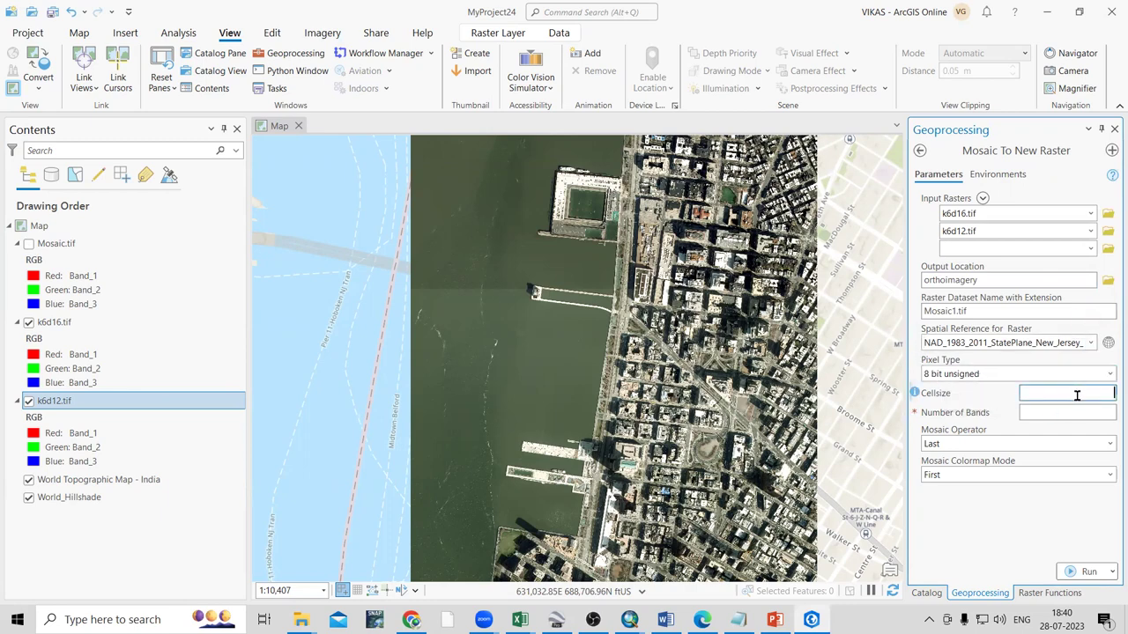
left_click(1084, 410)
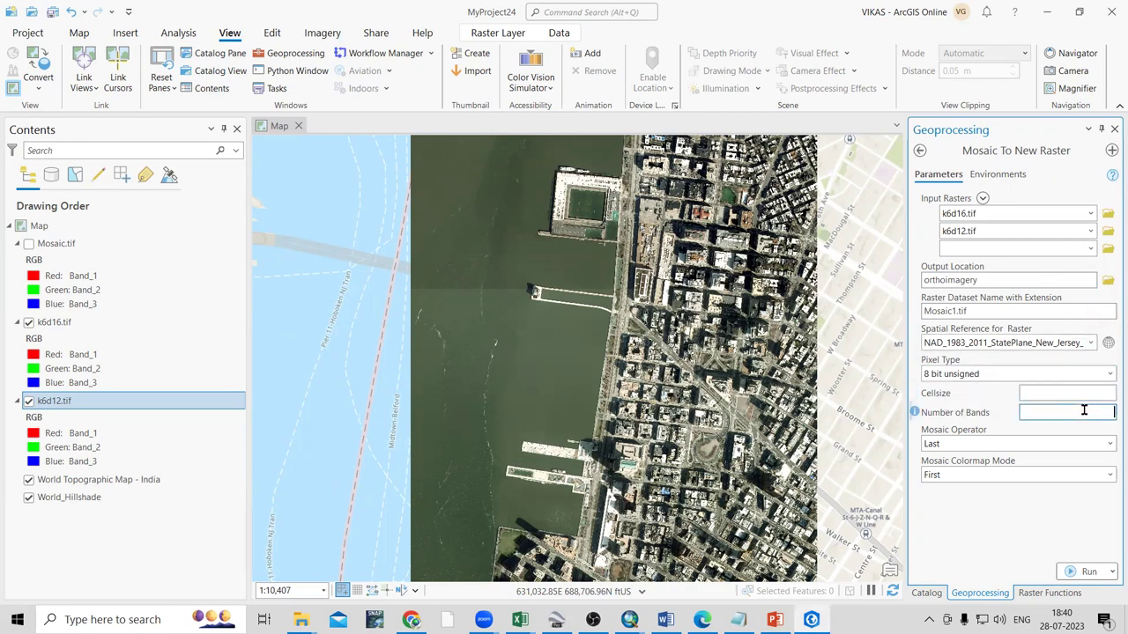
right_click(69, 405)
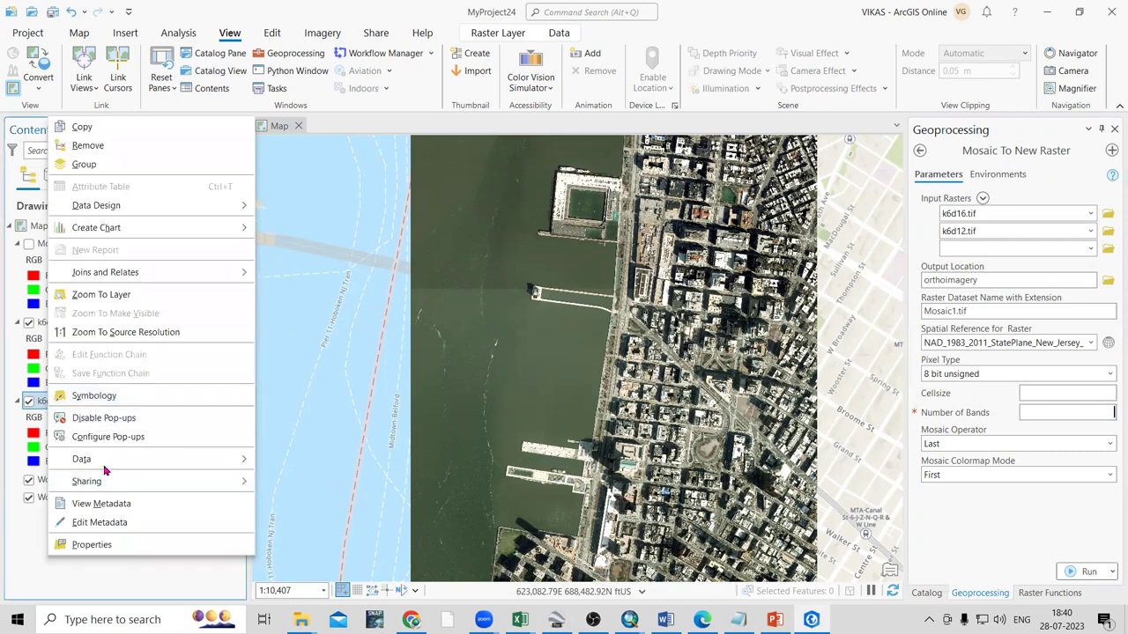
left_click(98, 544)
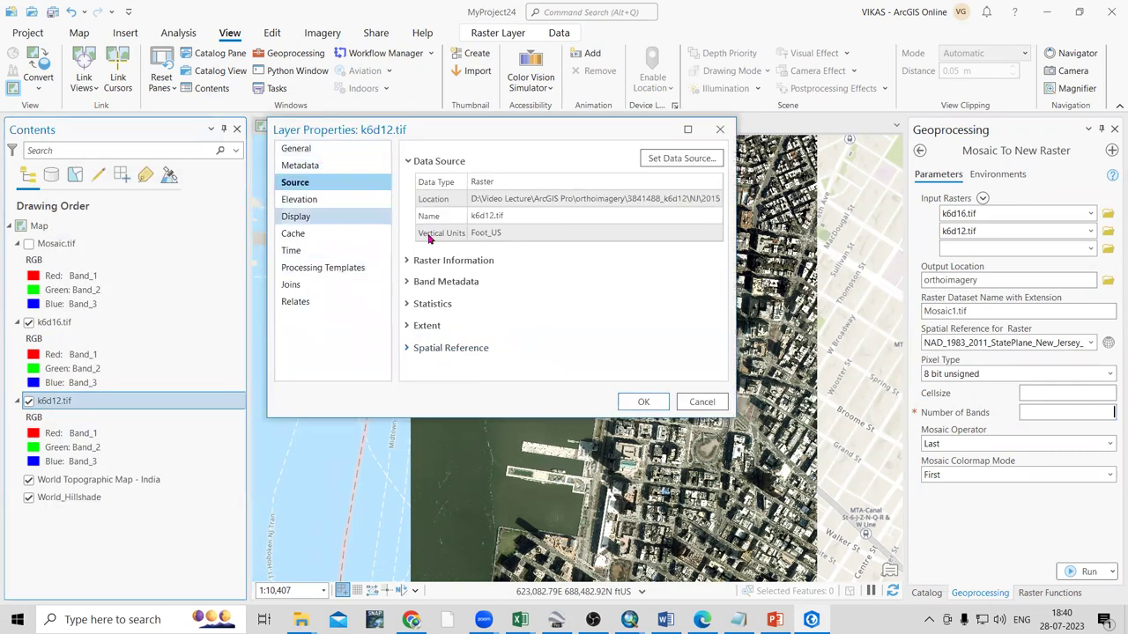
left_click(489, 262)
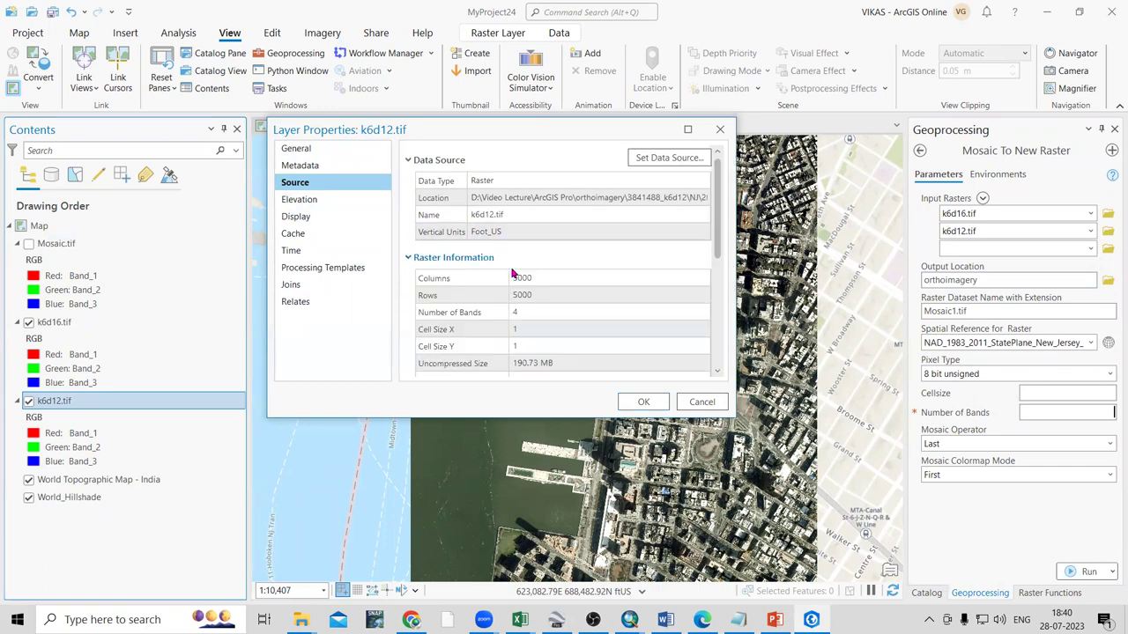
left_click(516, 329)
left_click(443, 332)
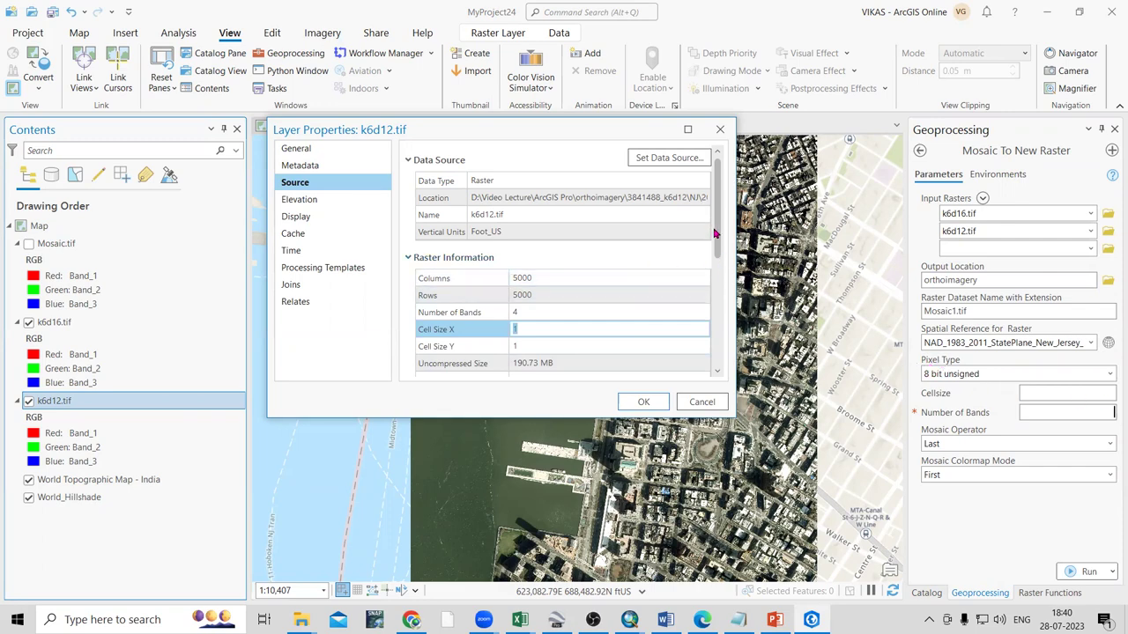
scroll(714, 233, "down", 4)
left_click(514, 275)
left_click(516, 258)
double_click(528, 257)
scroll(694, 335, "down", 3)
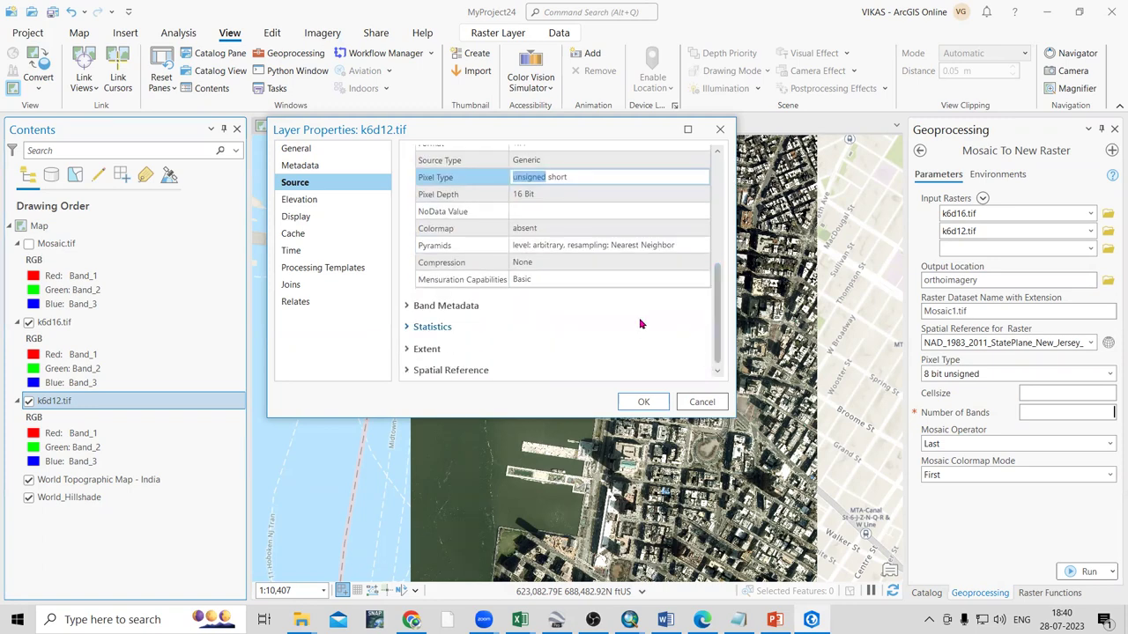
left_click(466, 306)
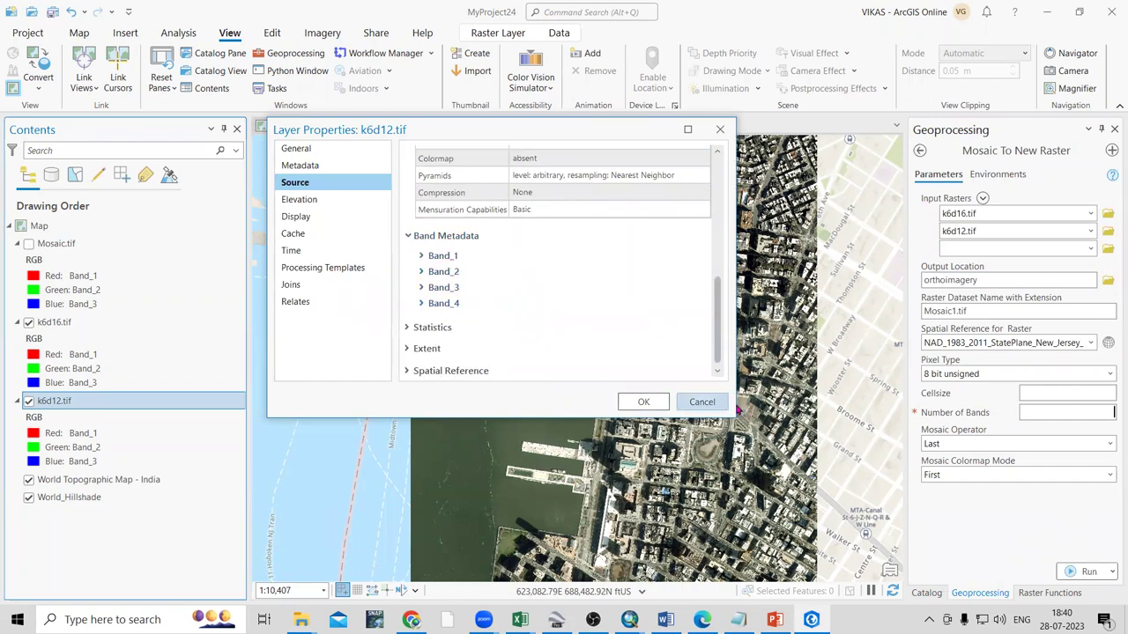
left_click(702, 403)
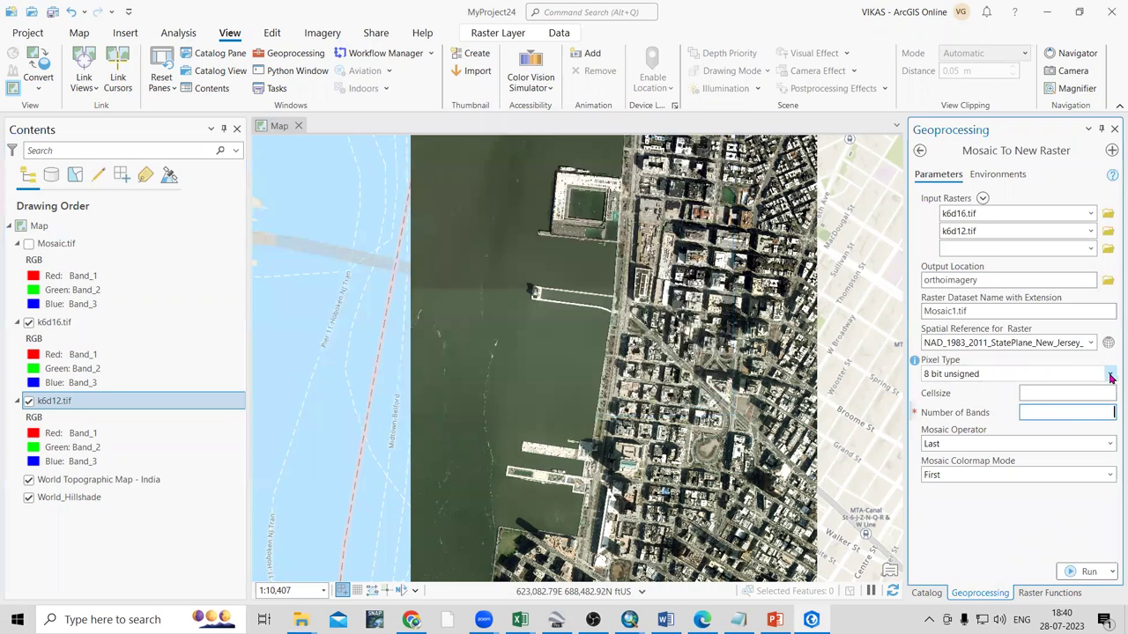
- Set pixel type 16 bit unsigned, cellsize 1 and 4 bands, then run the mosaic
left_click(1110, 377)
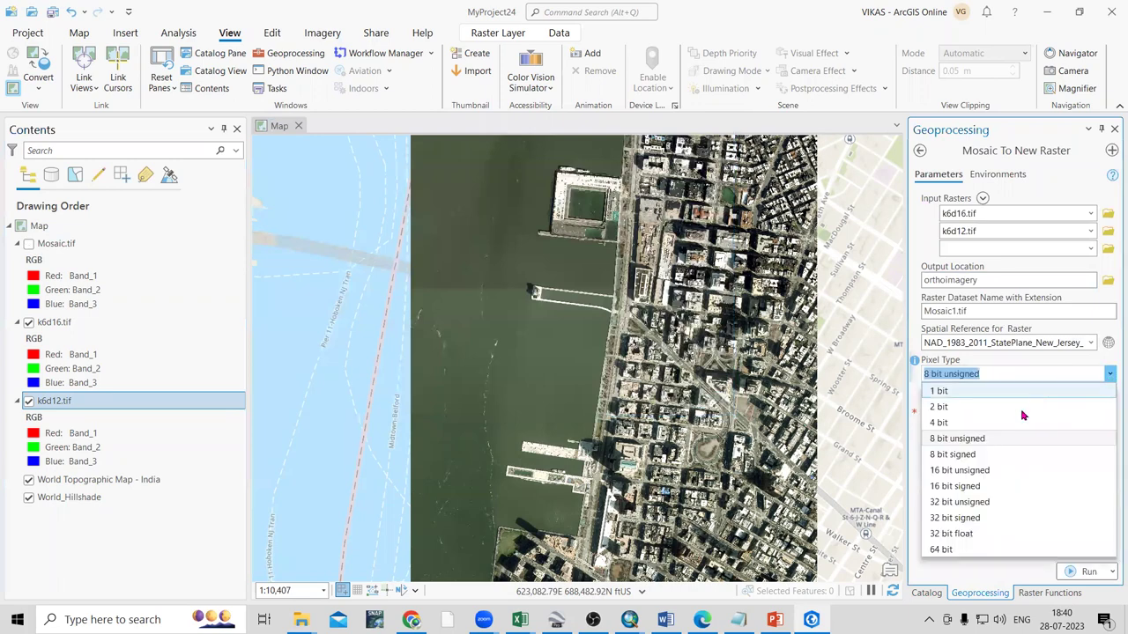
left_click(1007, 470)
left_click(1090, 393)
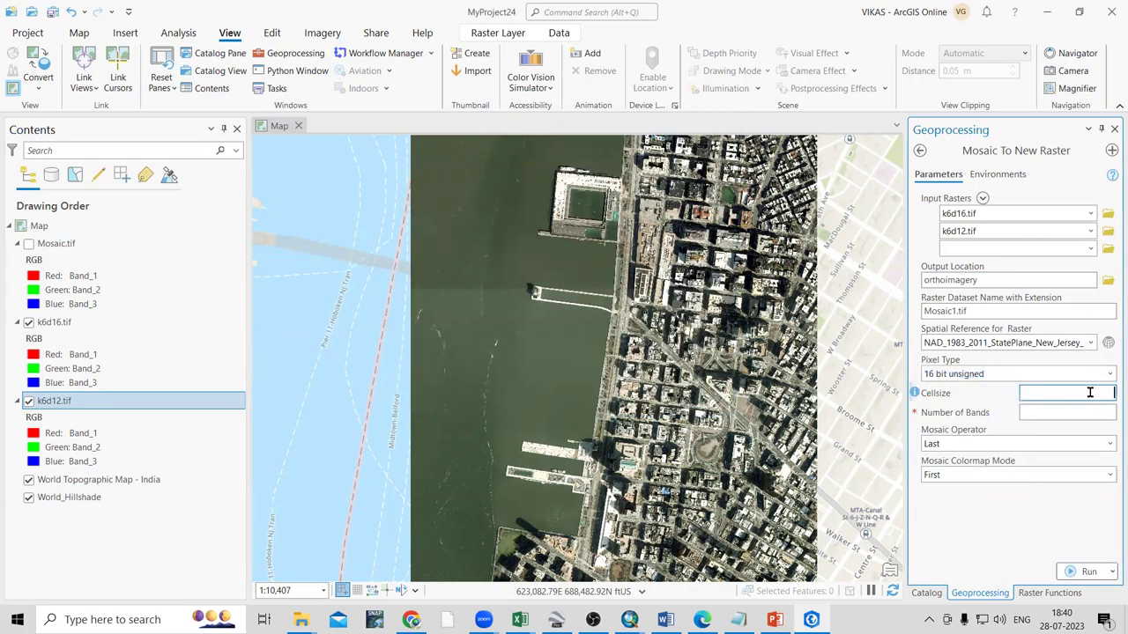
left_click(1090, 410)
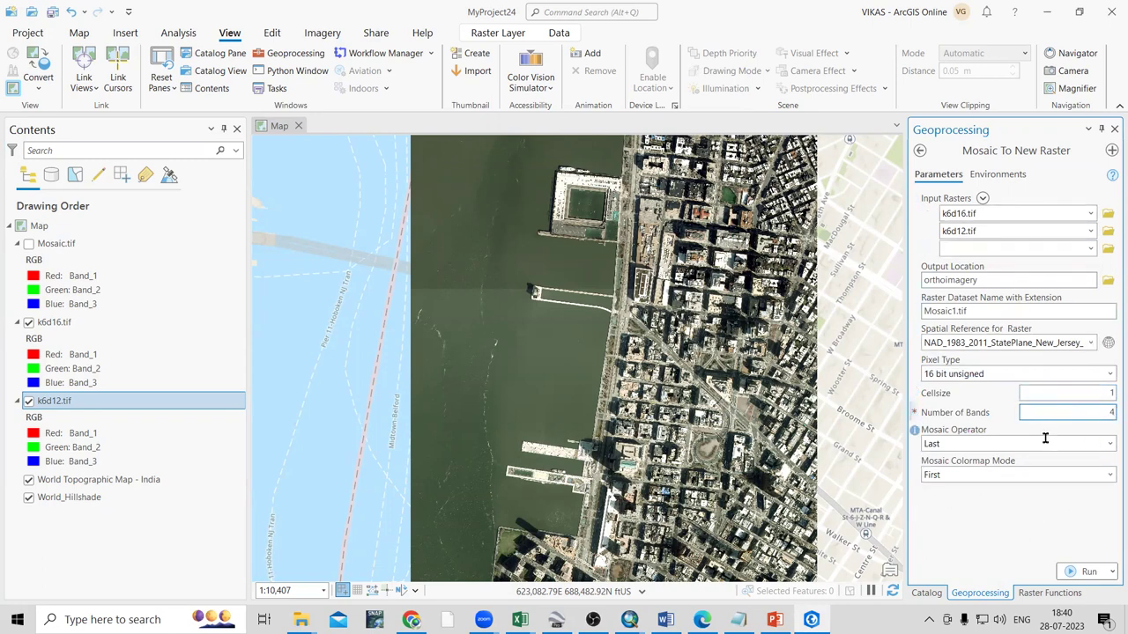
left_click(1089, 573)
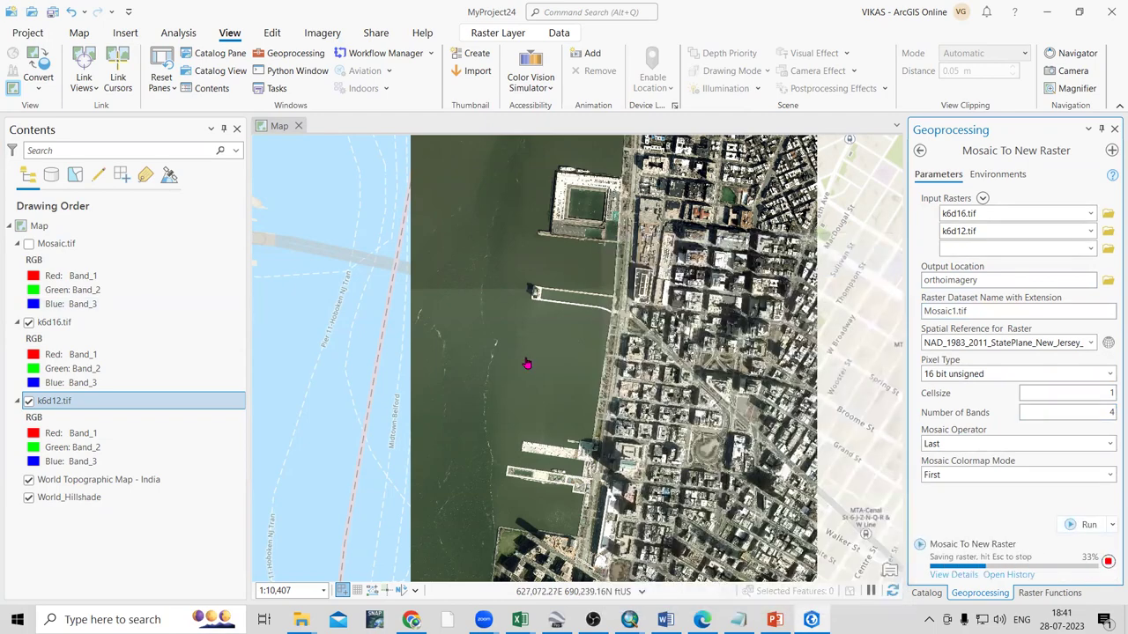
scroll(533, 335, "down", 4)
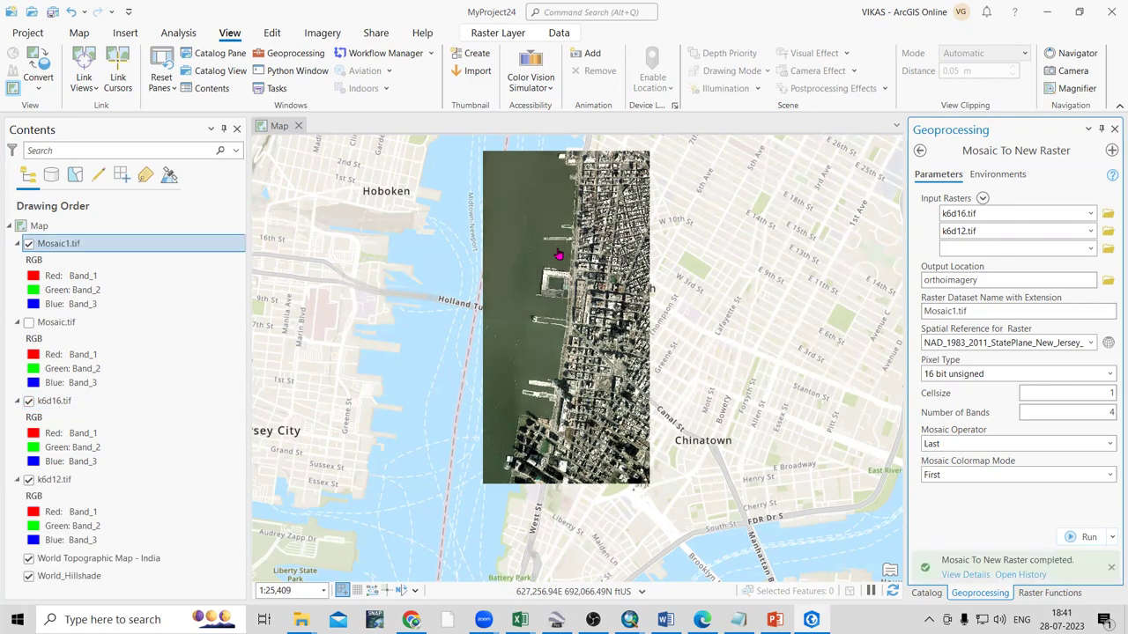
- Hide k6d16.tif and k6d12.tif, toggling the basemap and Mosaic1.tif to compare
mouse_move(1017, 571)
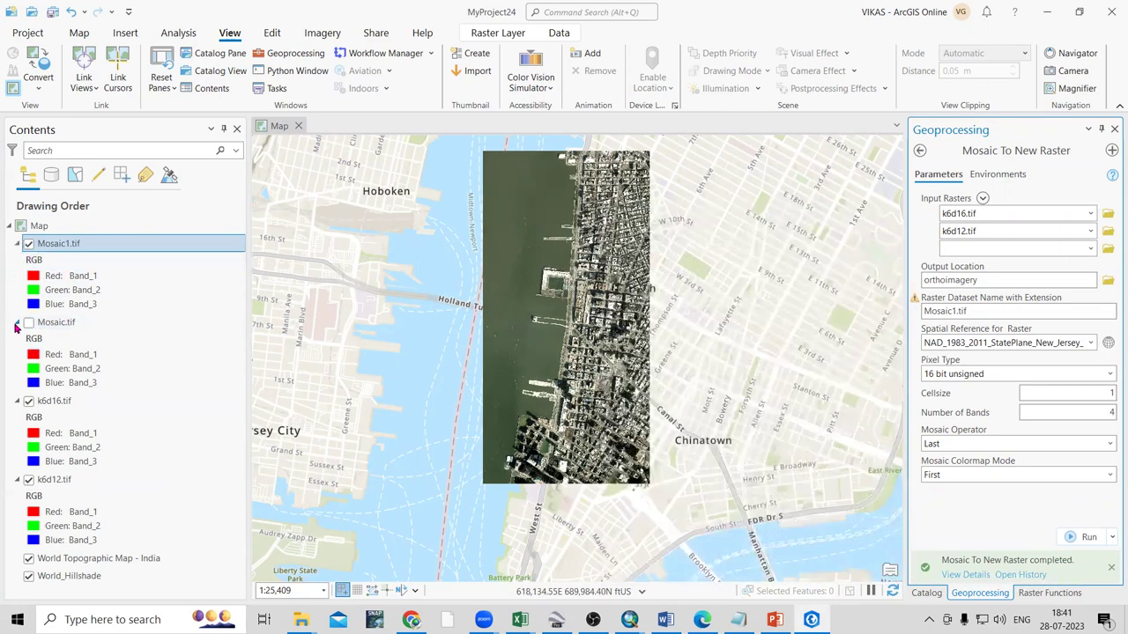
left_click(17, 323)
left_click(27, 342)
left_click(27, 420)
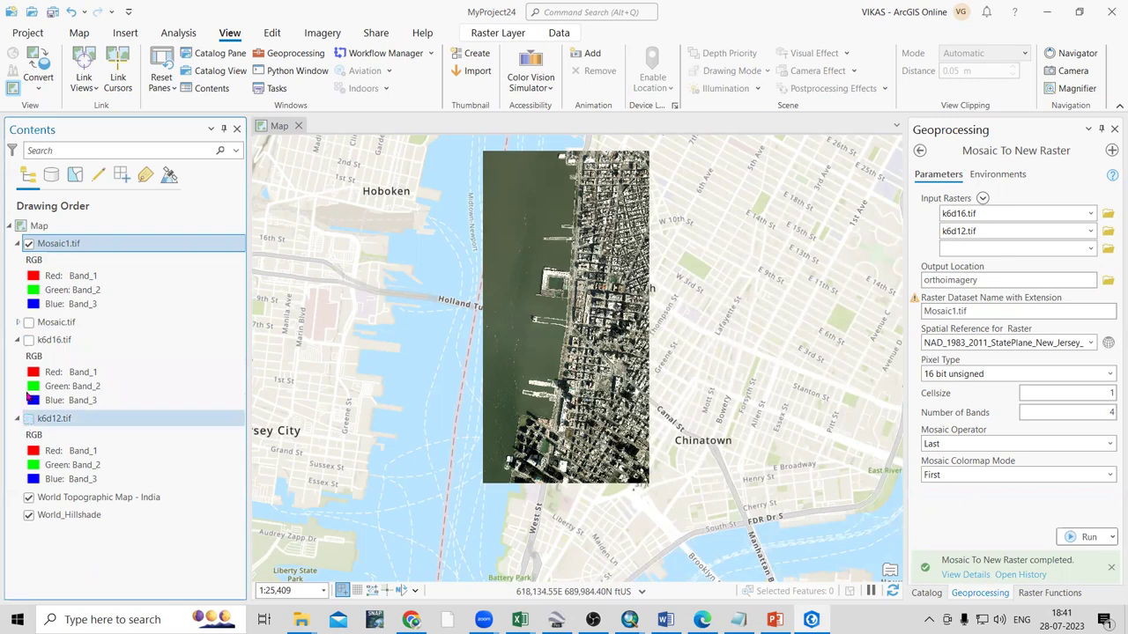
left_click(29, 499)
left_click(28, 497)
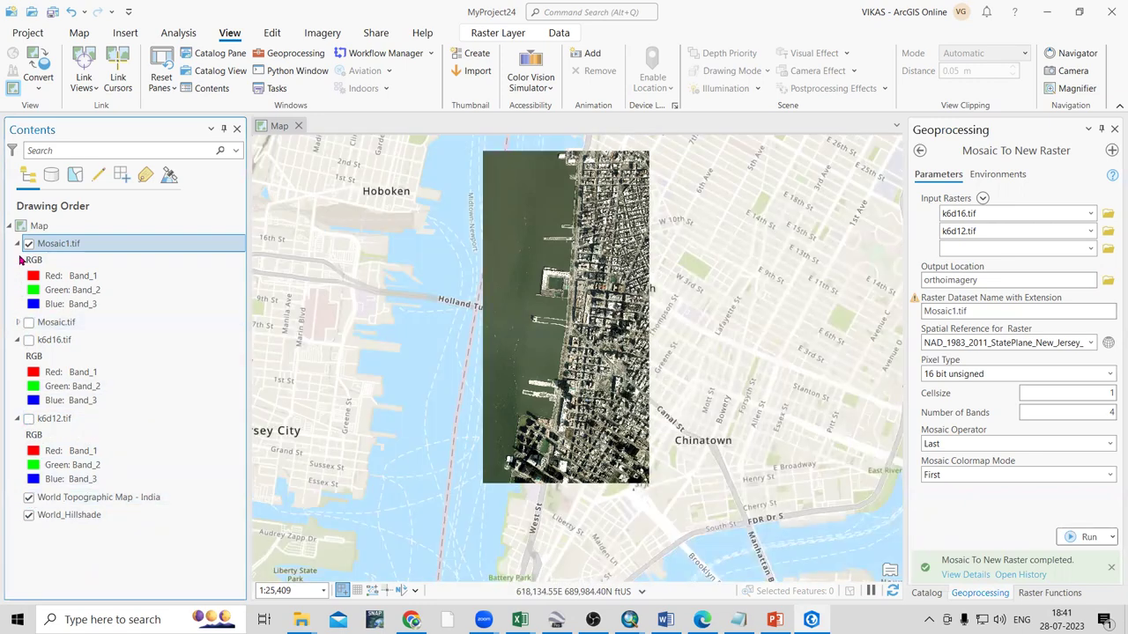
left_click(28, 244)
left_click(28, 244)
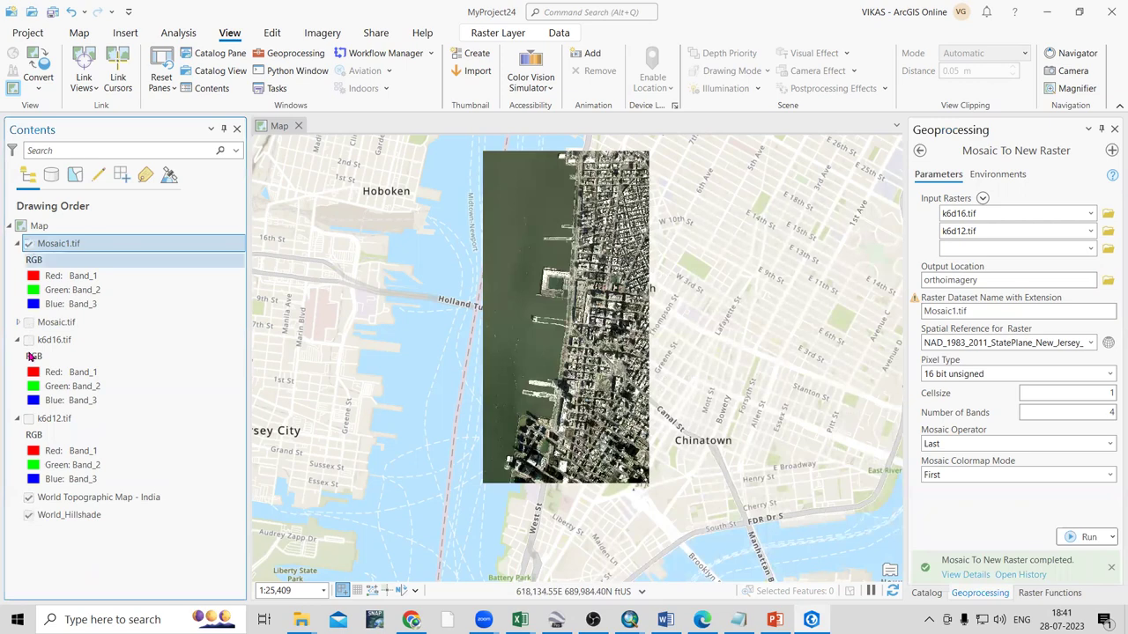
- Compare the source tiles against the mosaic, leaving only Mosaic1.tif visible
left_click(28, 244)
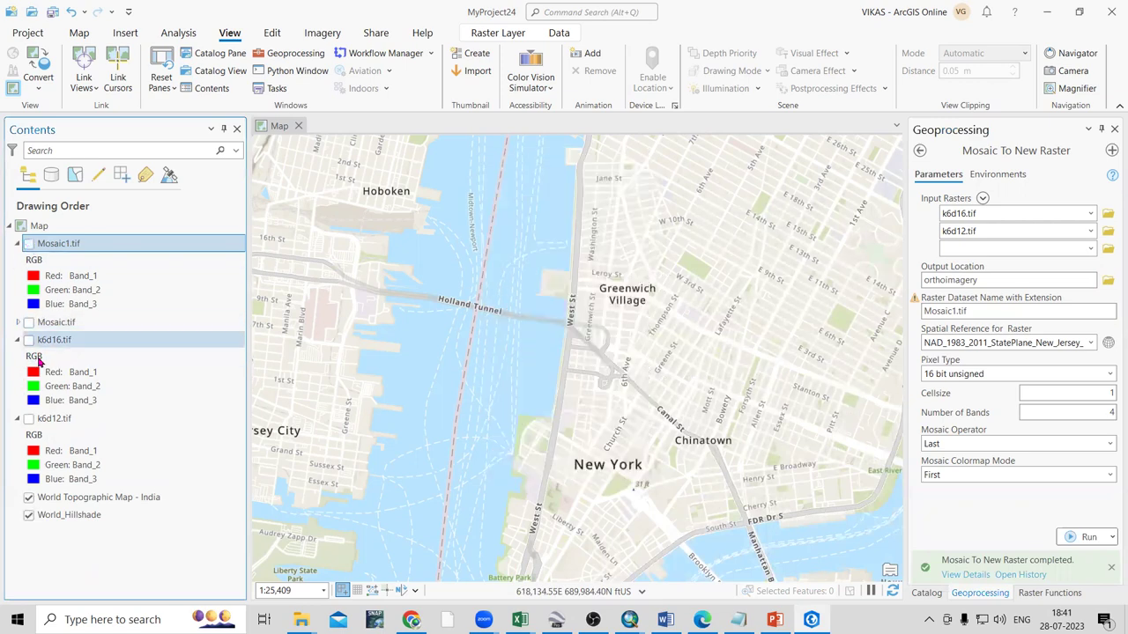
left_click(28, 340)
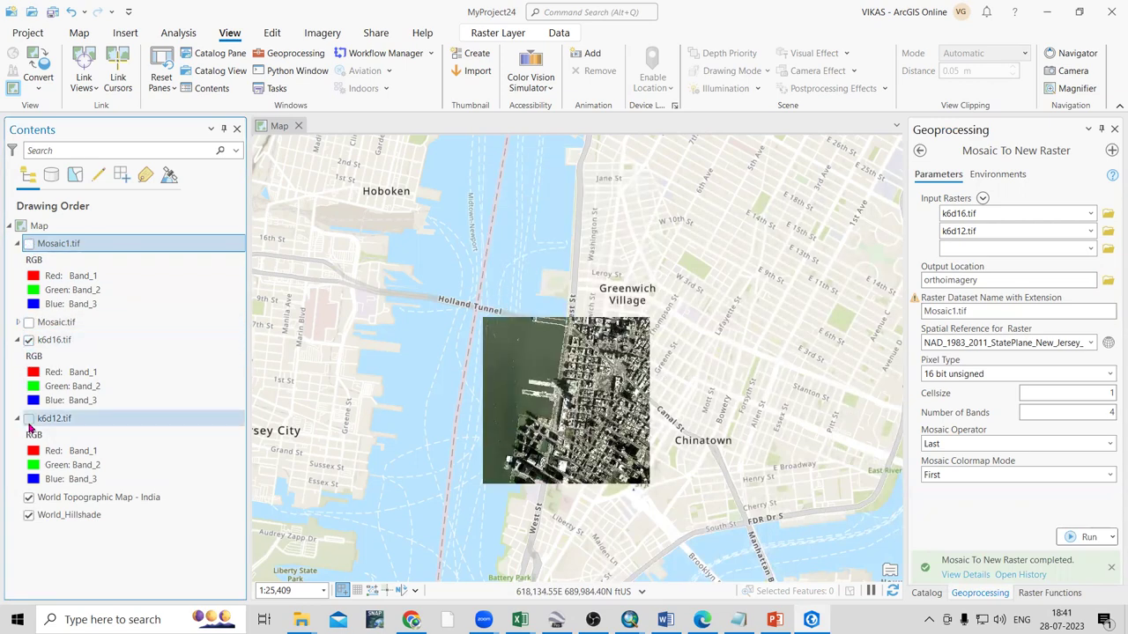
left_click(28, 421)
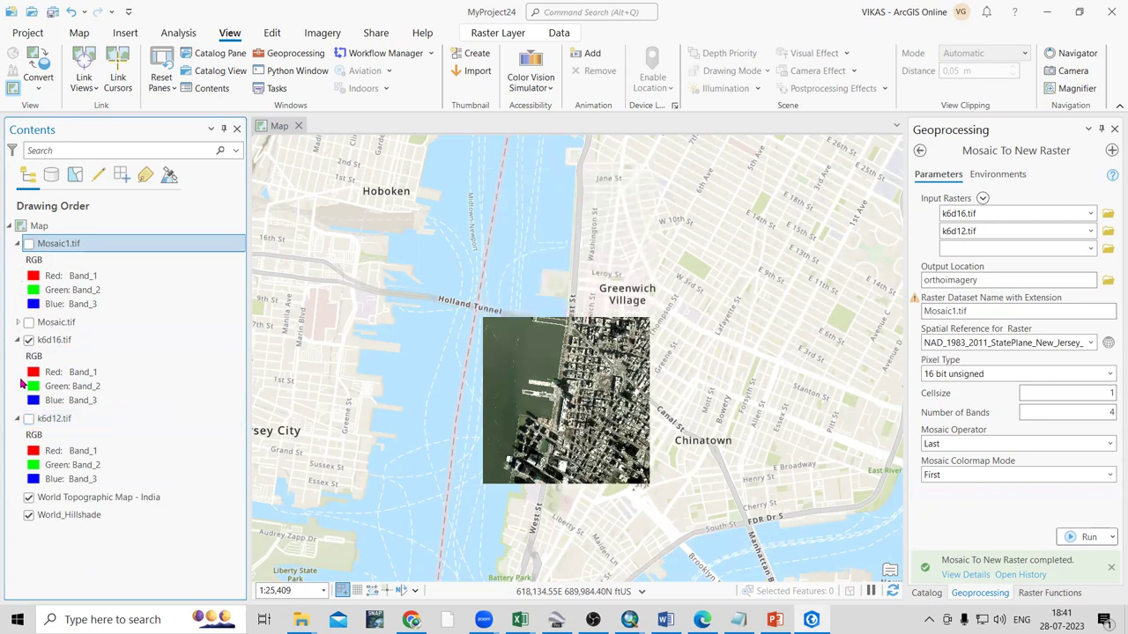
left_click(28, 340)
left_click(28, 243)
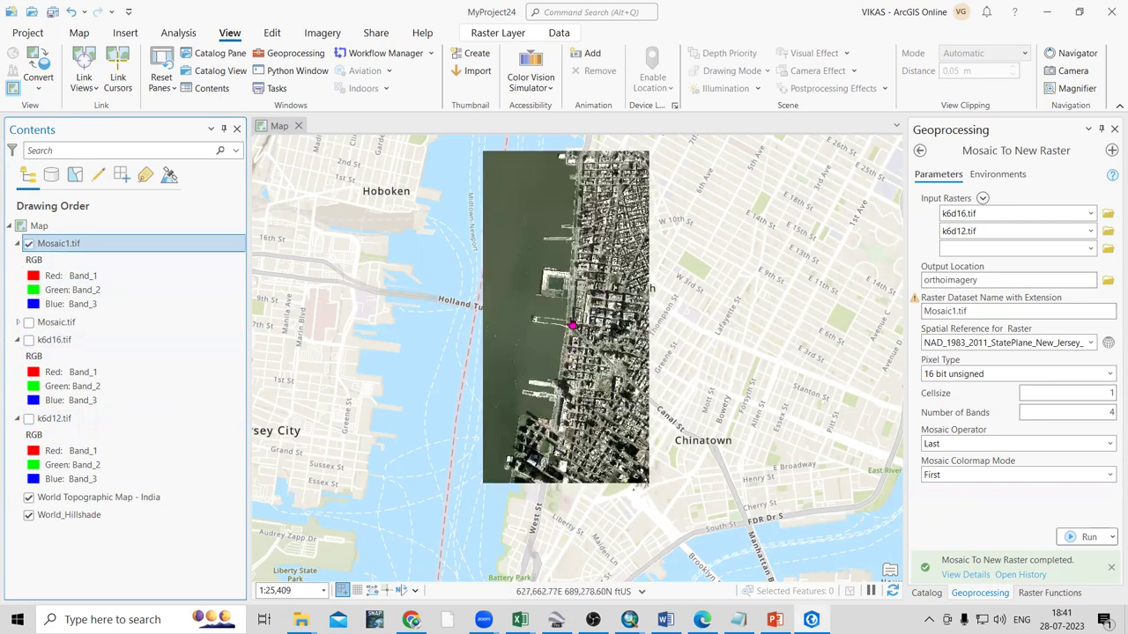
- Zoom and pan around Mosaic1.tif to inspect the Hudson River piers, checking for a seam between tiles
scroll(575, 313, "up", 2)
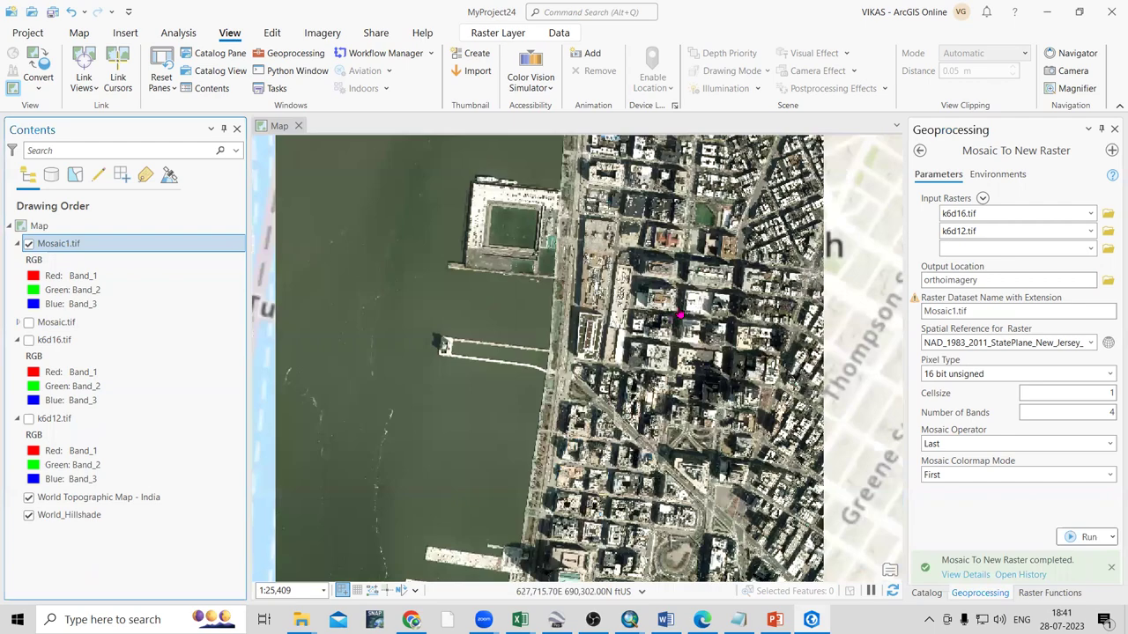
scroll(680, 315, "up", 2)
scroll(648, 429, "down", 1)
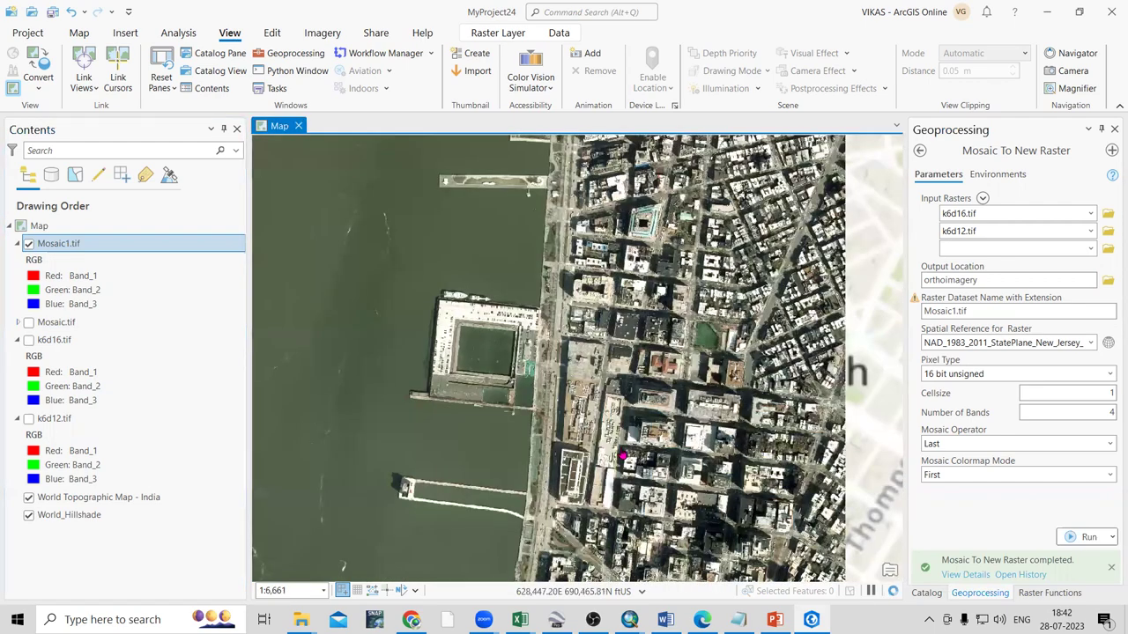
left_click_drag(664, 275, 718, 568)
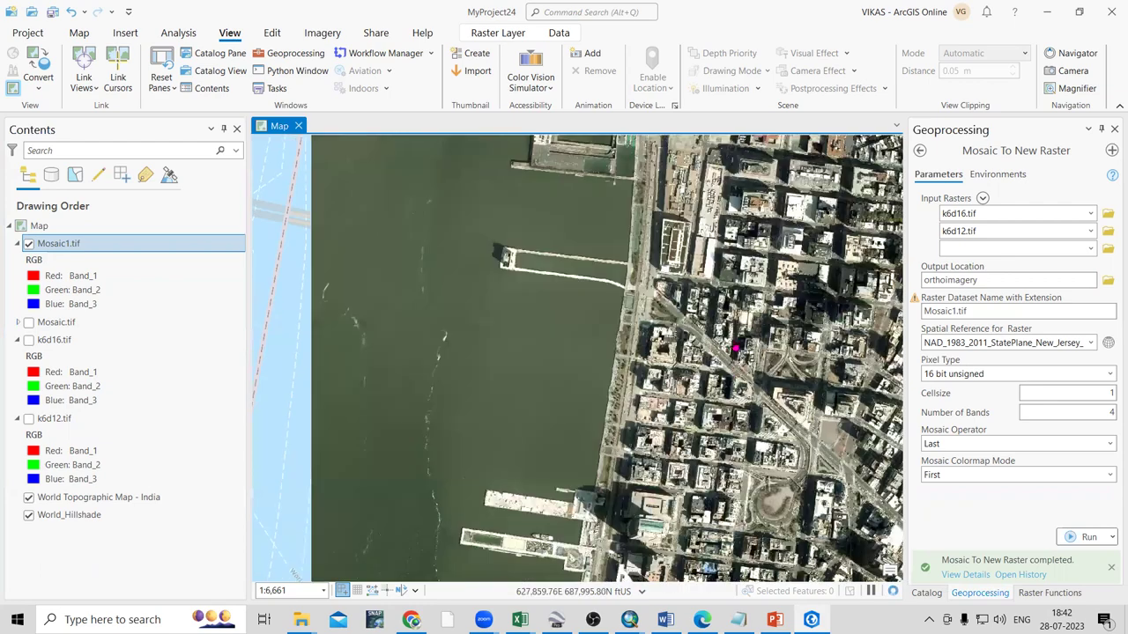
left_click_drag(705, 316, 672, 343)
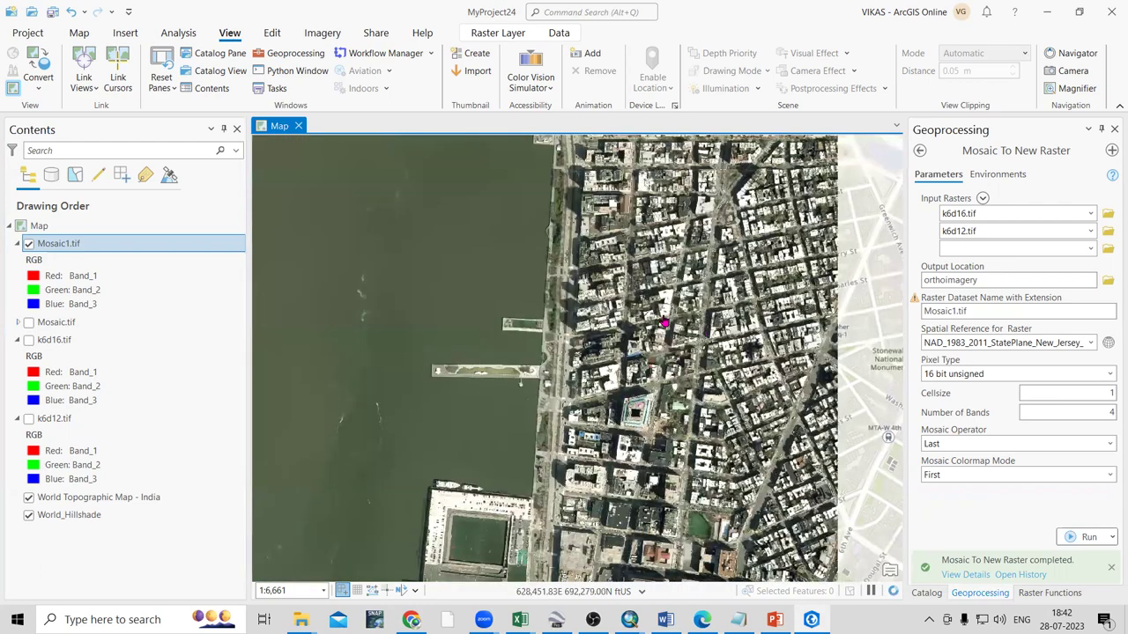
scroll(657, 328, "down", 3)
scroll(656, 301, "up", 3)
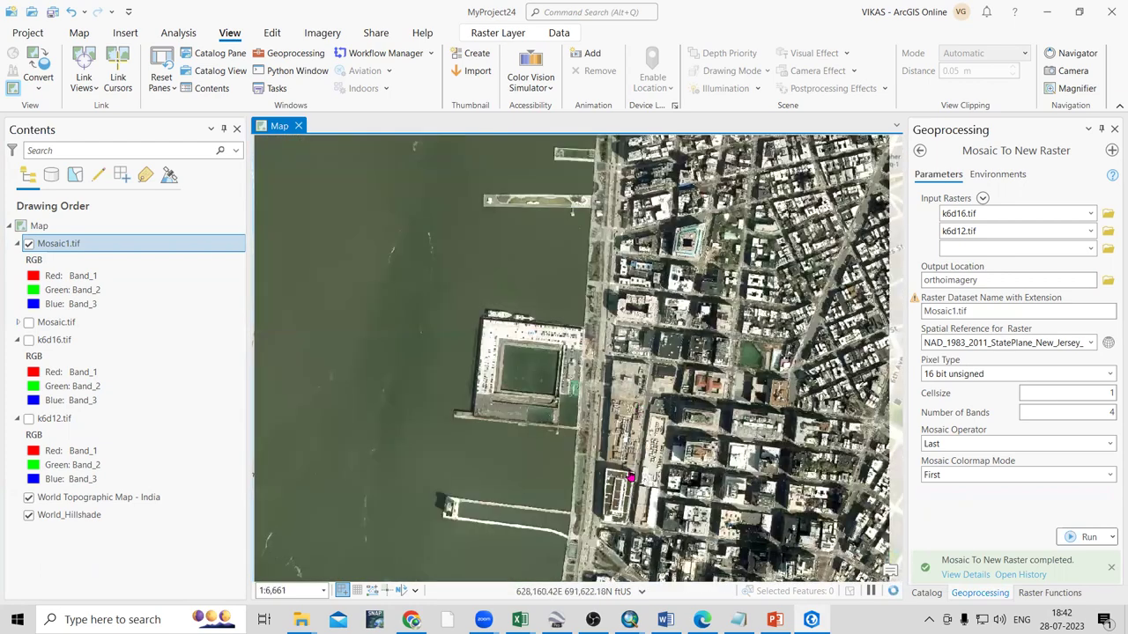
left_click_drag(644, 558, 631, 430)
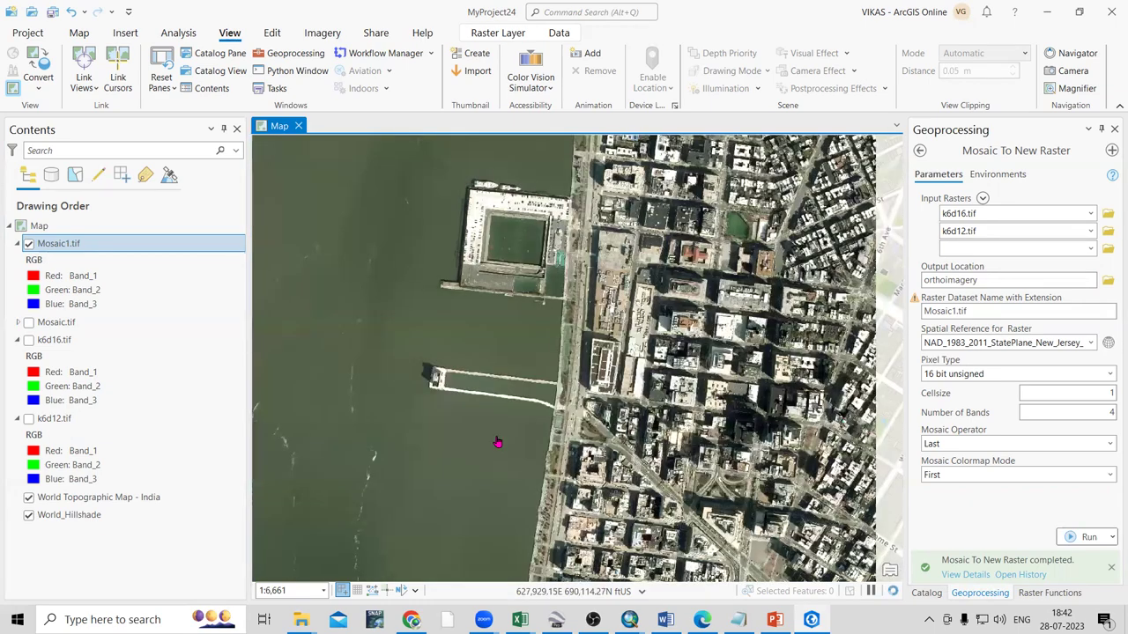
scroll(556, 281, "down", 3)
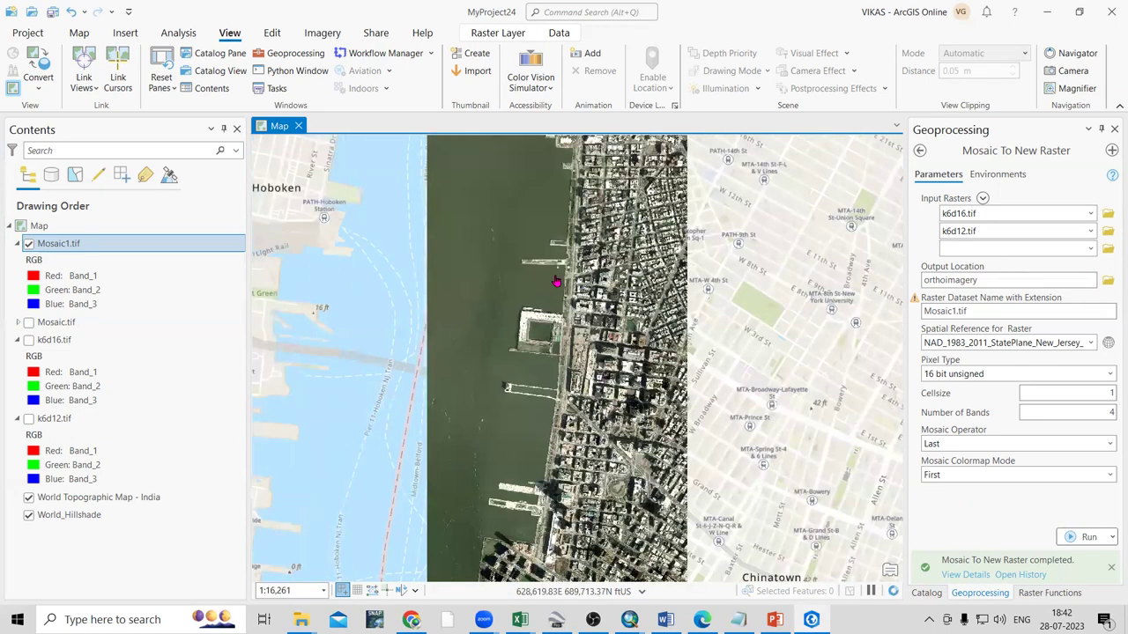
scroll(556, 280, "up", 3)
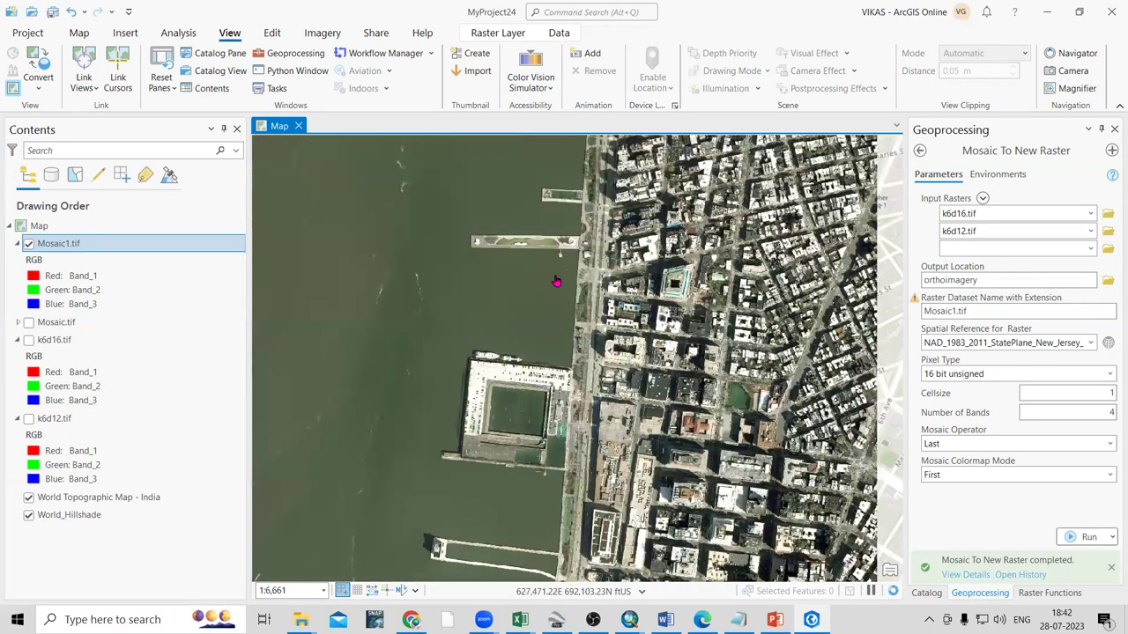